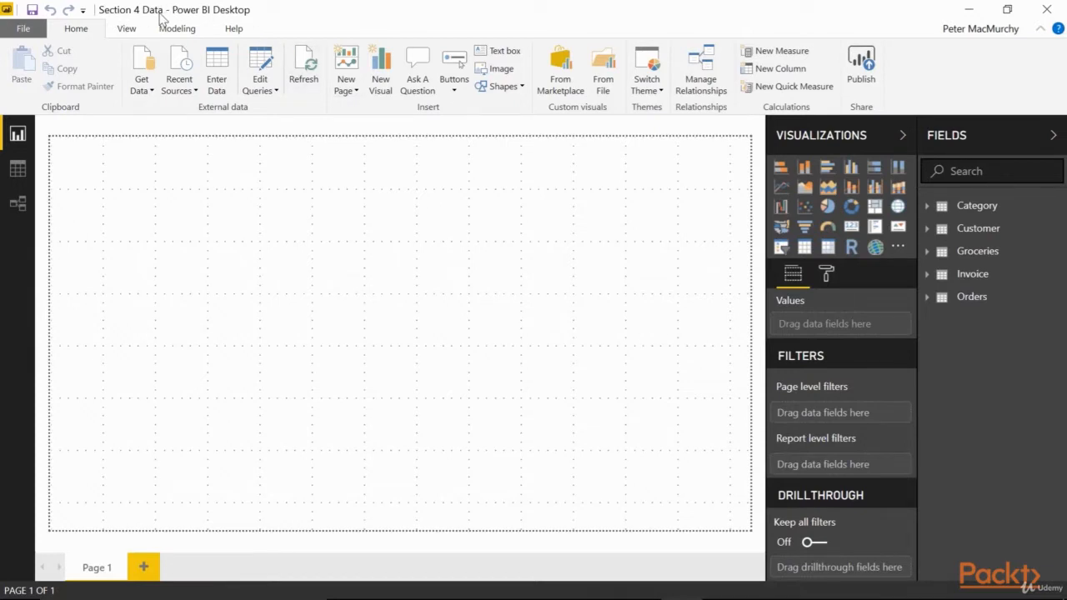
Review the data rows of the Groceries, Orders and Invoice tables
{"action": "left_click", "coordinate": [20, 174]}
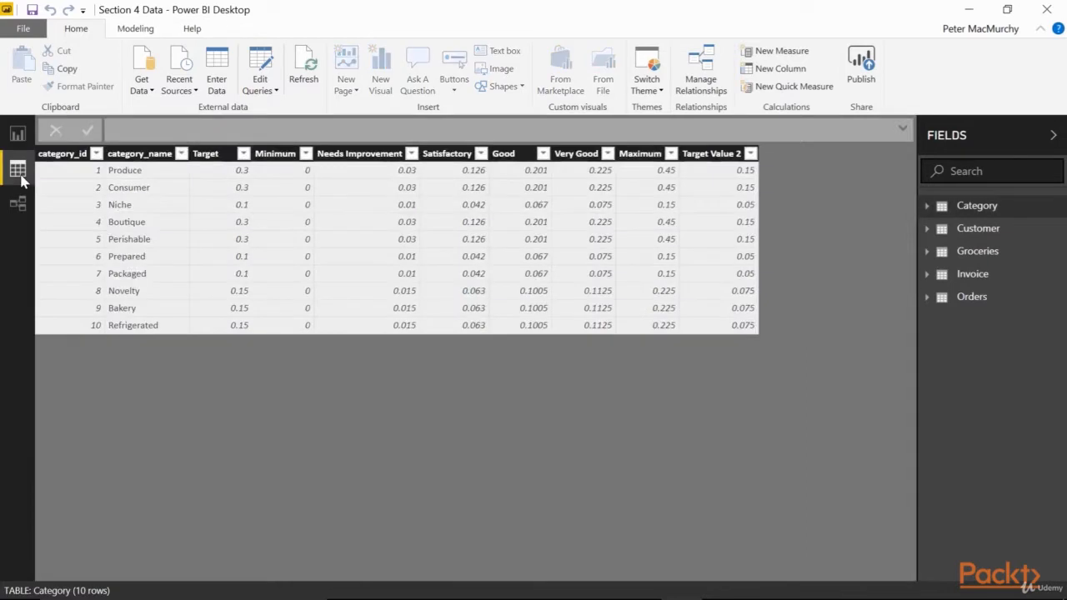
{"action": "left_click", "coordinate": [988, 254]}
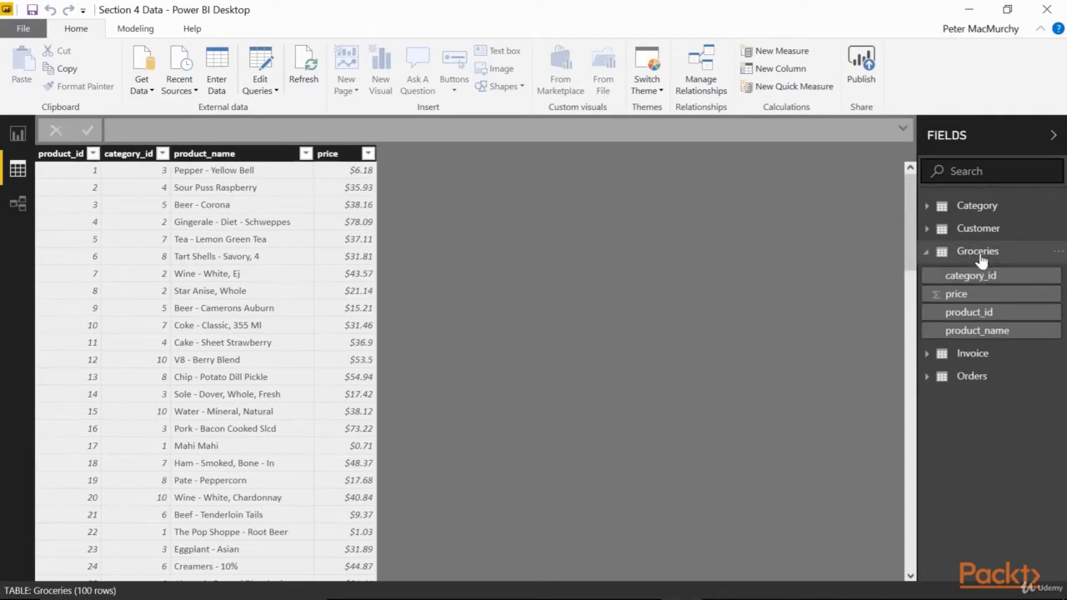
{"action": "left_click", "coordinate": [973, 378]}
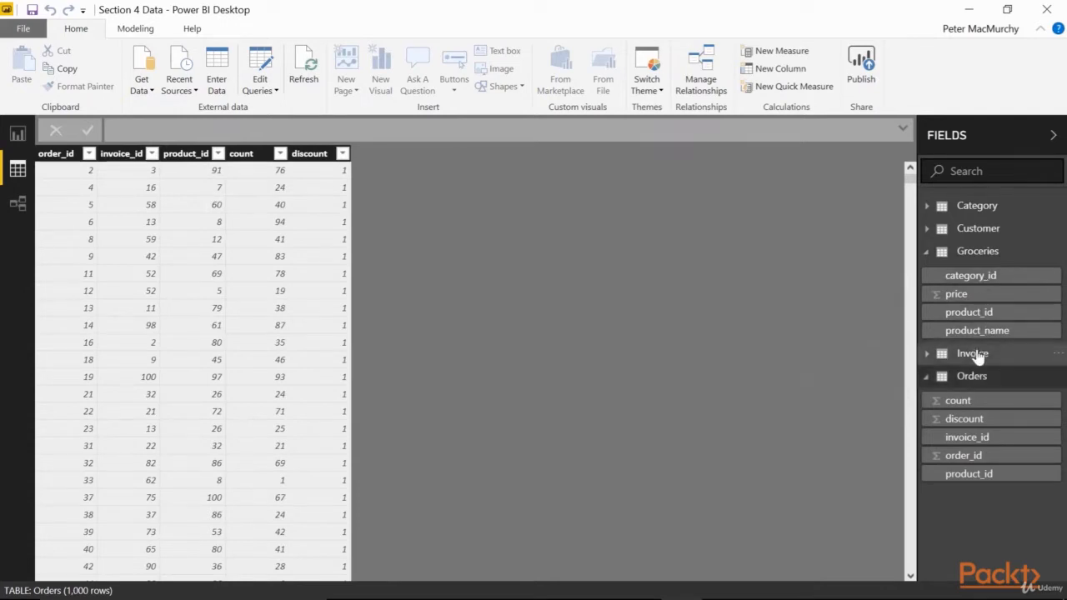
{"action": "left_click", "coordinate": [974, 355]}
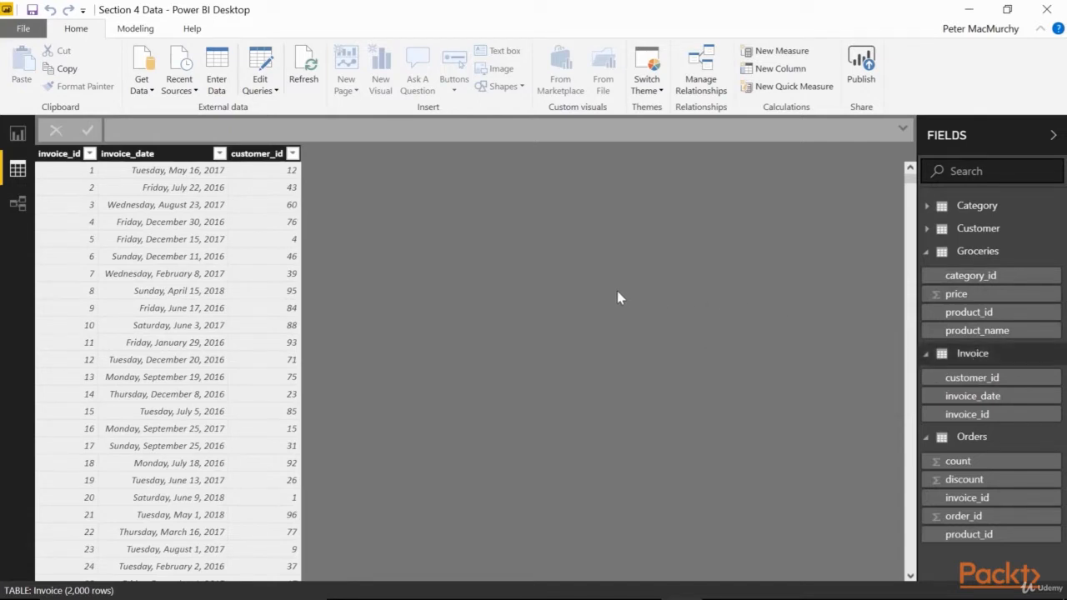
In the query editor, merge Orders with Groceries as a new query, matching on product_id with a Left Outer join
{"action": "left_click", "coordinate": [264, 67]}
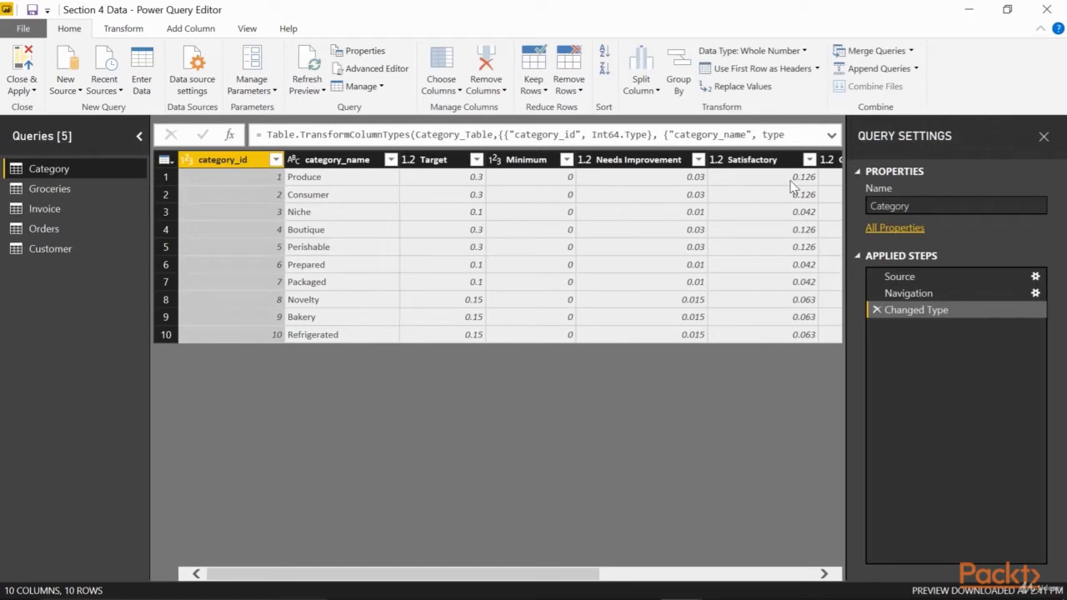
{"action": "left_click", "coordinate": [911, 51]}
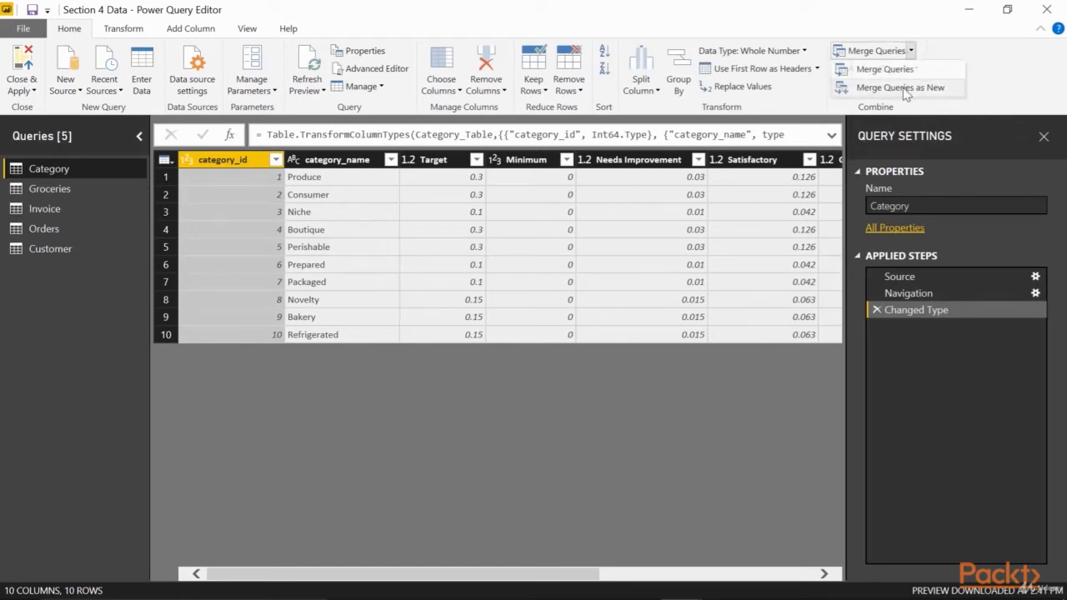
{"action": "left_click", "coordinate": [907, 89]}
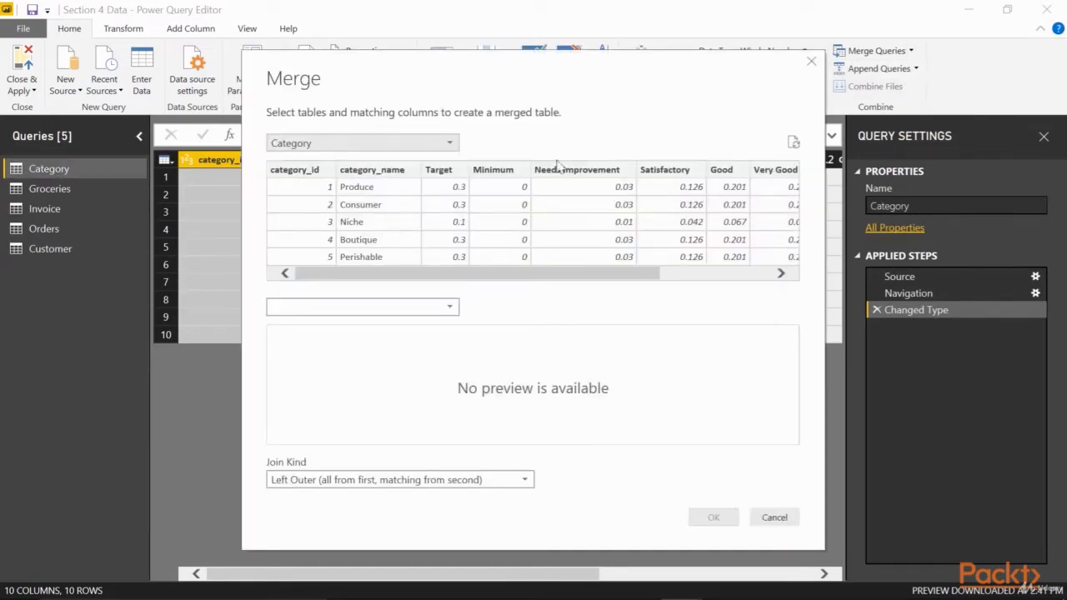
{"action": "left_click", "coordinate": [451, 148]}
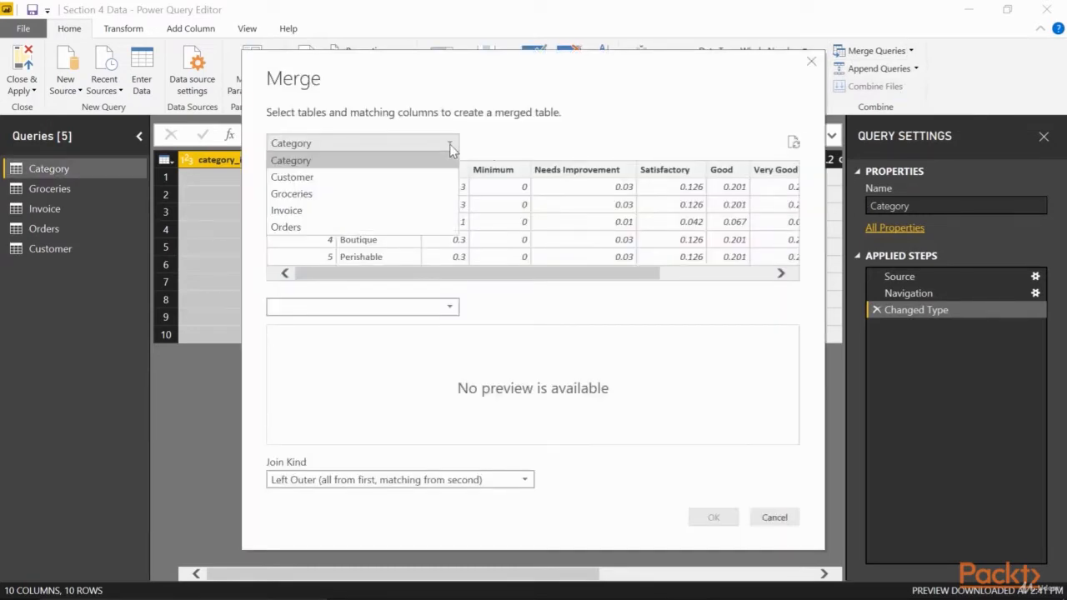
{"action": "left_click", "coordinate": [406, 228]}
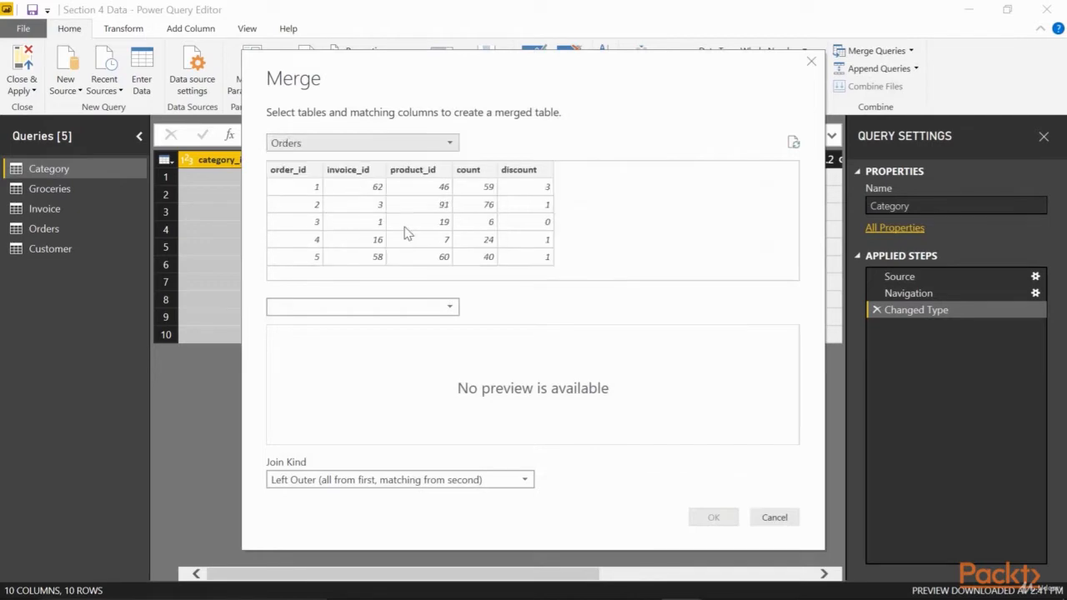
{"action": "left_click", "coordinate": [447, 308]}
{"action": "left_click", "coordinate": [413, 359]}
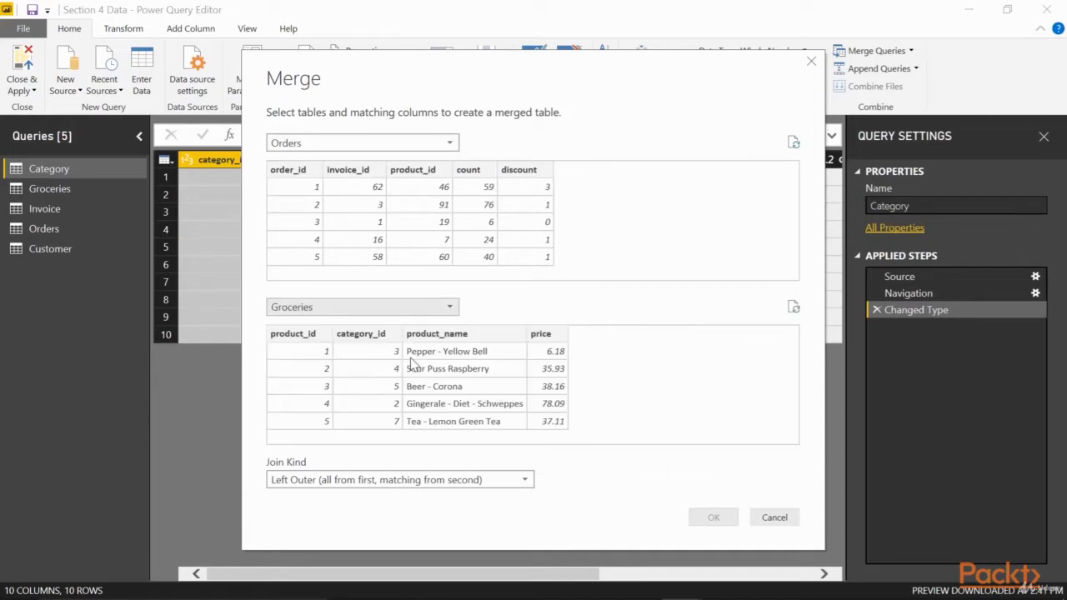
{"action": "left_click", "coordinate": [422, 175]}
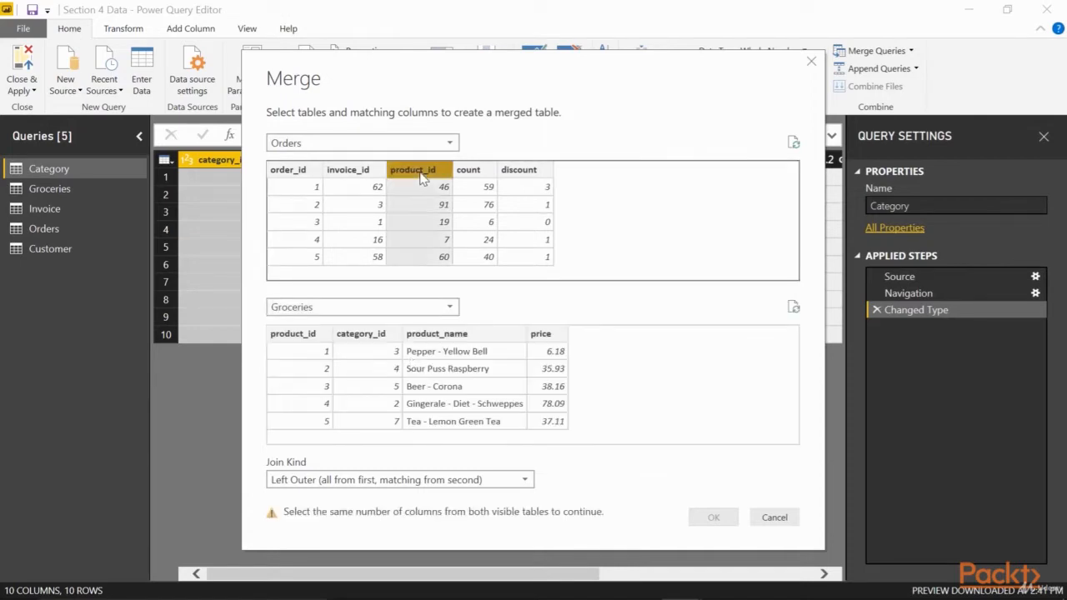
{"action": "left_click", "coordinate": [310, 340]}
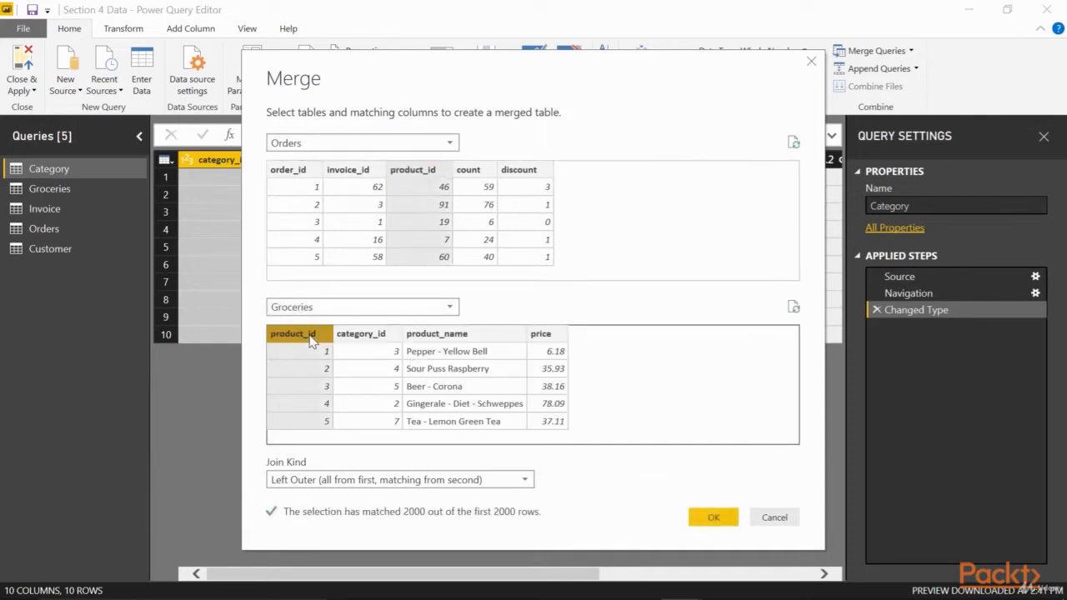
{"action": "left_click", "coordinate": [711, 517]}
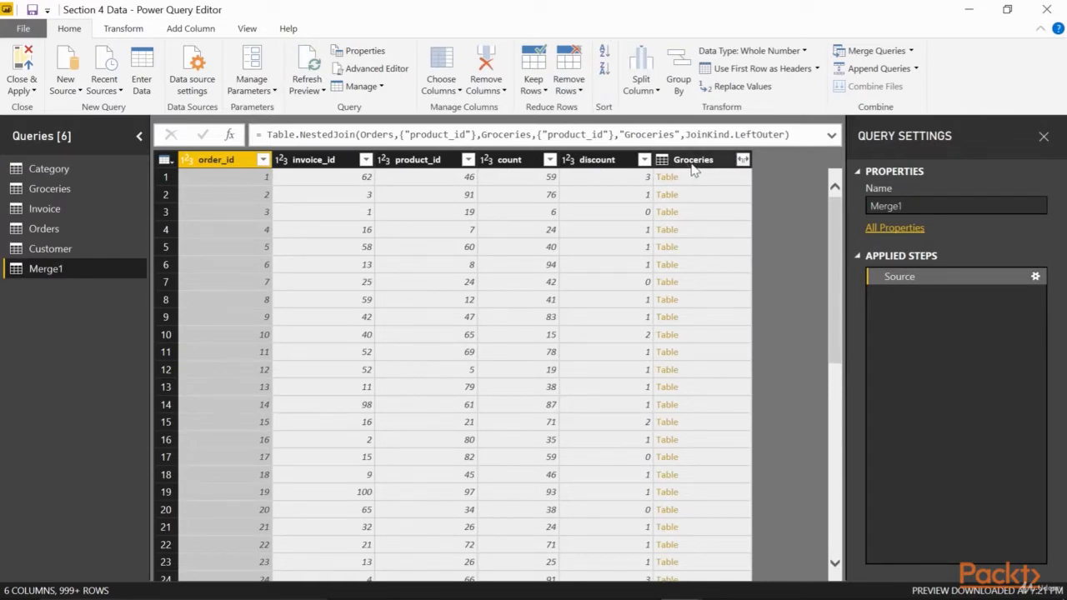
Aggregate the merged Groceries column into Sum of price, without the original column name as prefix
{"action": "left_click", "coordinate": [742, 161]}
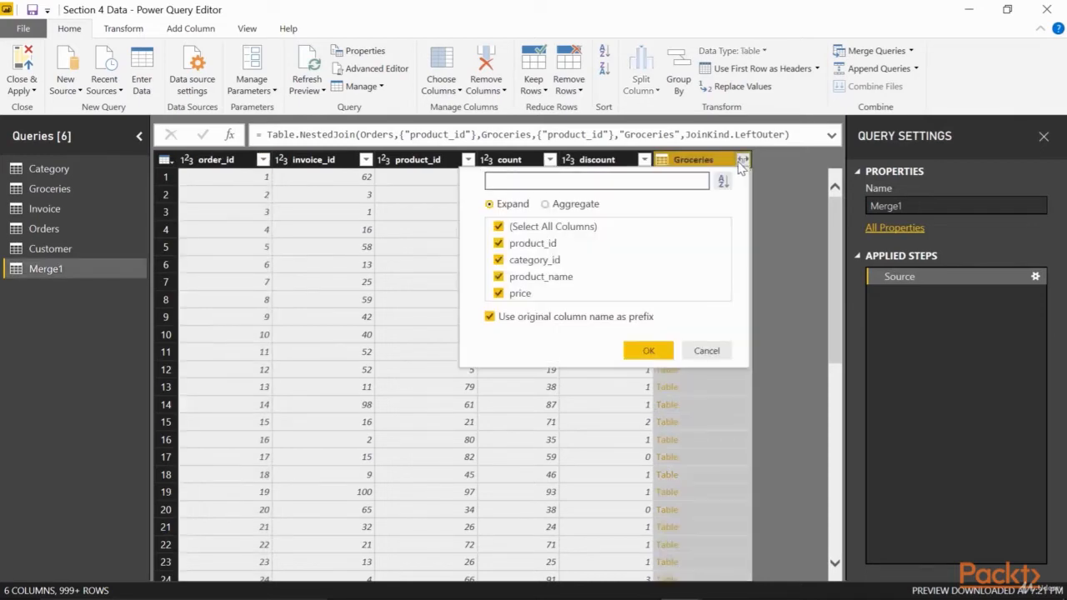
{"action": "left_click", "coordinate": [571, 206]}
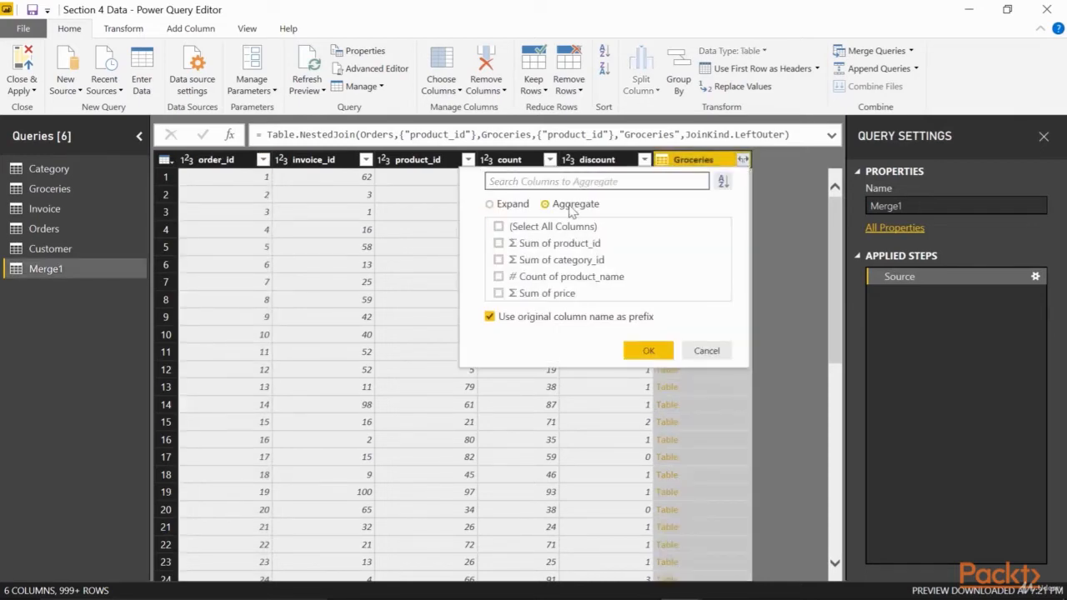
{"action": "left_click", "coordinate": [499, 293]}
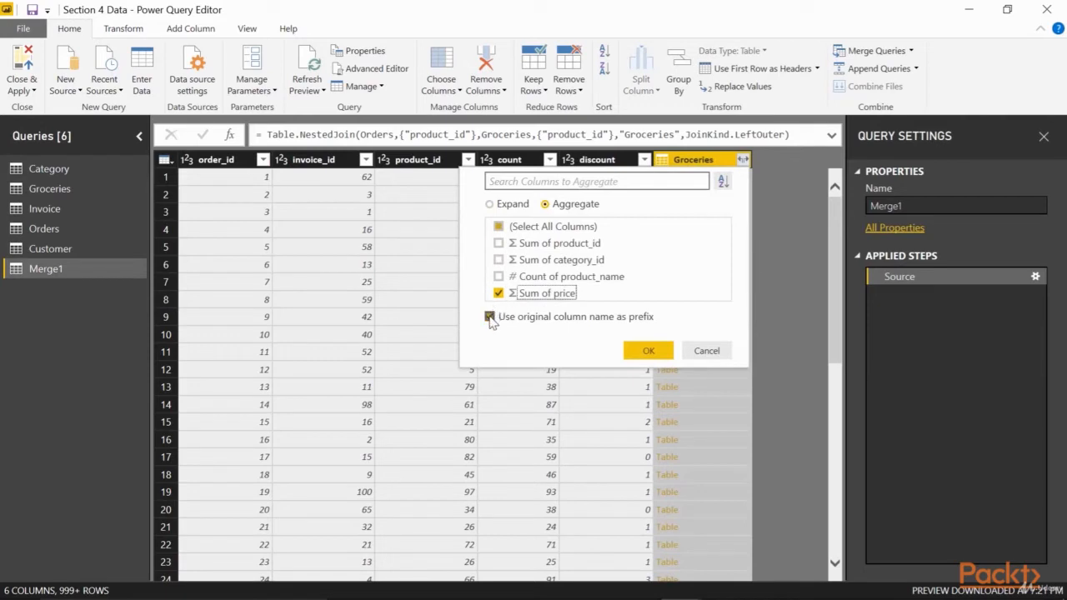
{"action": "left_click", "coordinate": [491, 320]}
{"action": "left_click", "coordinate": [649, 350]}
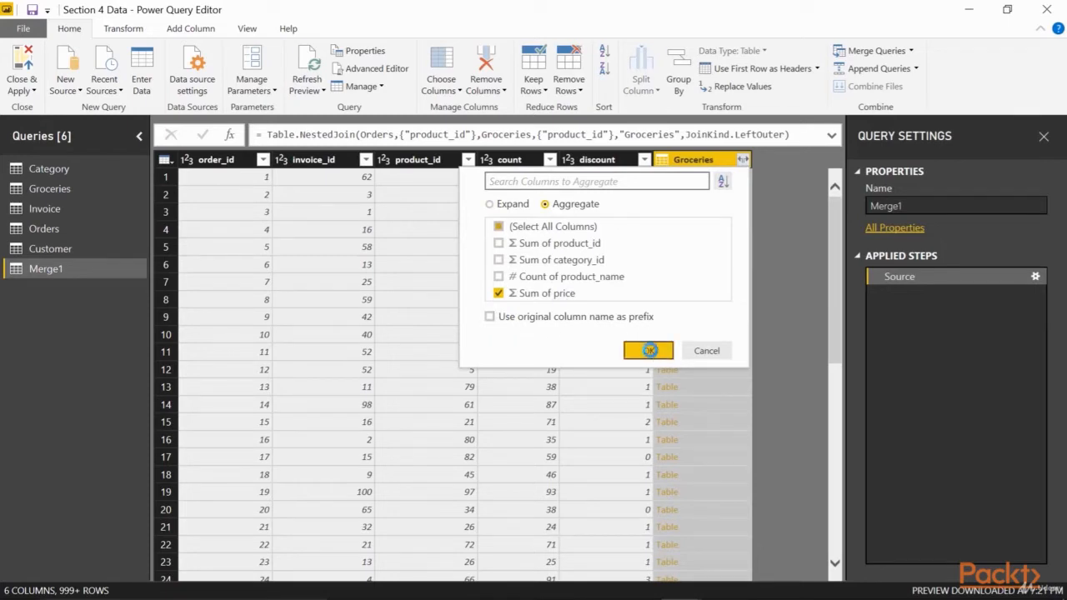
Rename the merged query as Grocery Sales and apply the query changes to the report's data model
{"action": "left_click", "coordinate": [924, 206]}
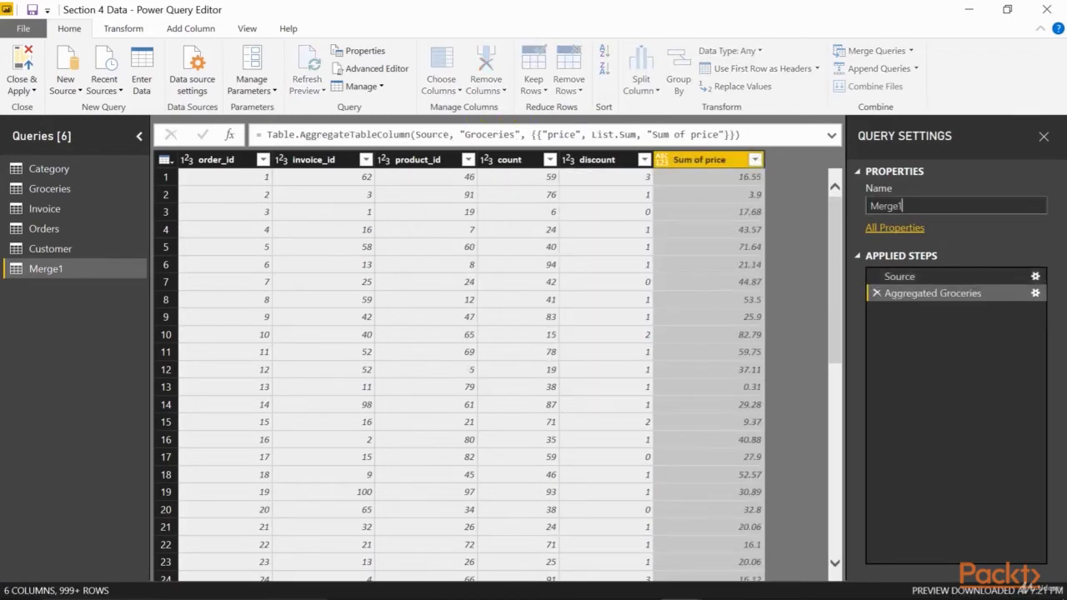
{"action": "left_click_drag", "start_coordinate": [902, 206], "coordinate": [868, 213]}
{"action": "type", "text": "Grocery Sales"}
{"action": "key", "text": "Return"}
{"action": "left_click", "coordinate": [23, 67]}
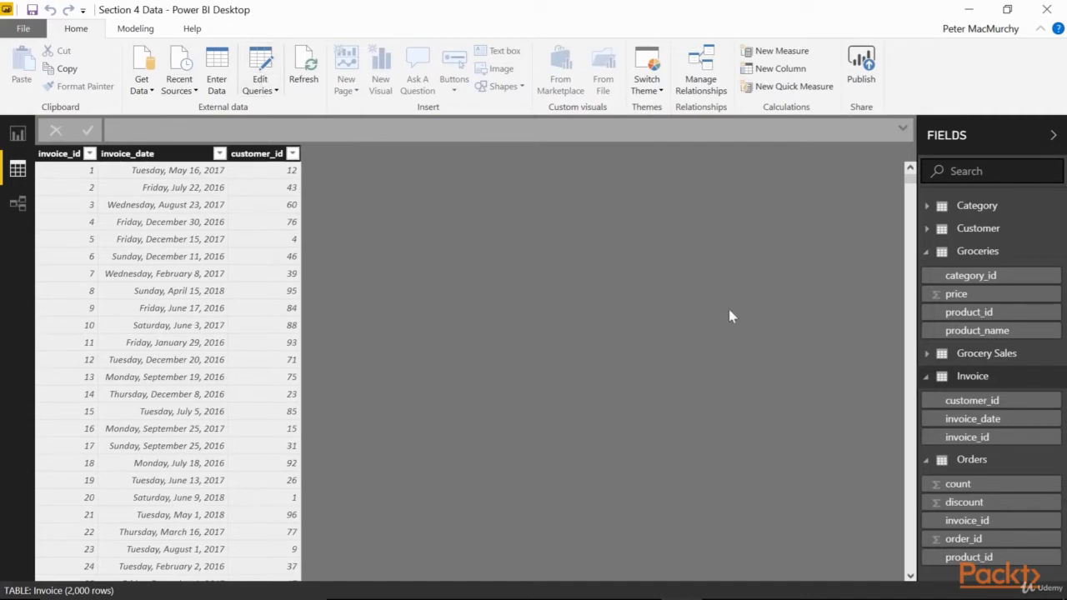
Add a calculated column to the Grocery Sales table: Sales = ('Grocery Sales'[Sum of price] - 'Grocery Sales'[discount]) * 'Grocery Sales'[count]
{"action": "left_click", "coordinate": [991, 354]}
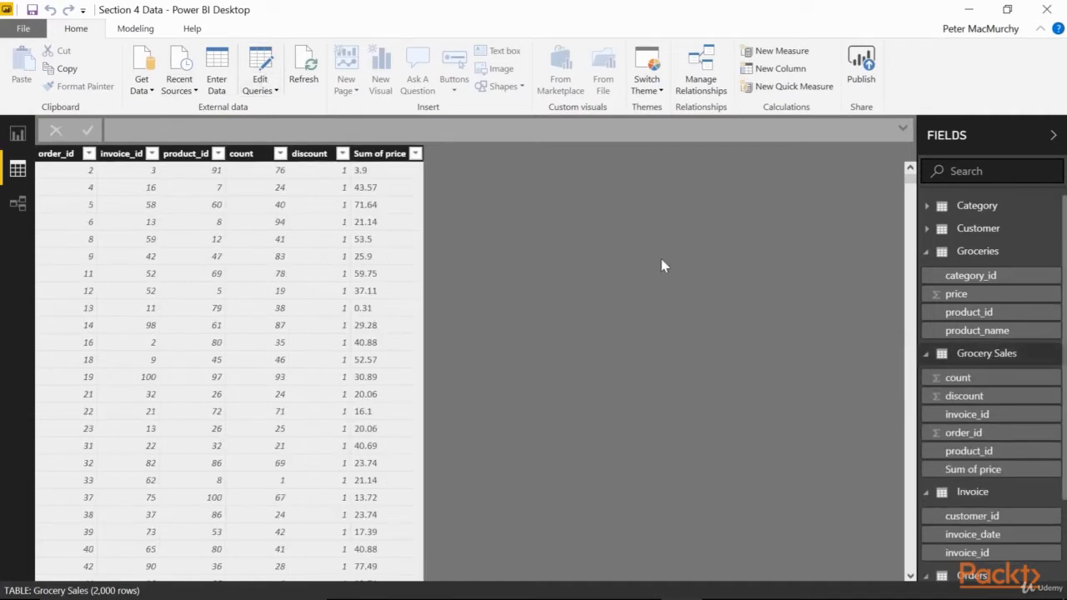
{"action": "left_click", "coordinate": [769, 70]}
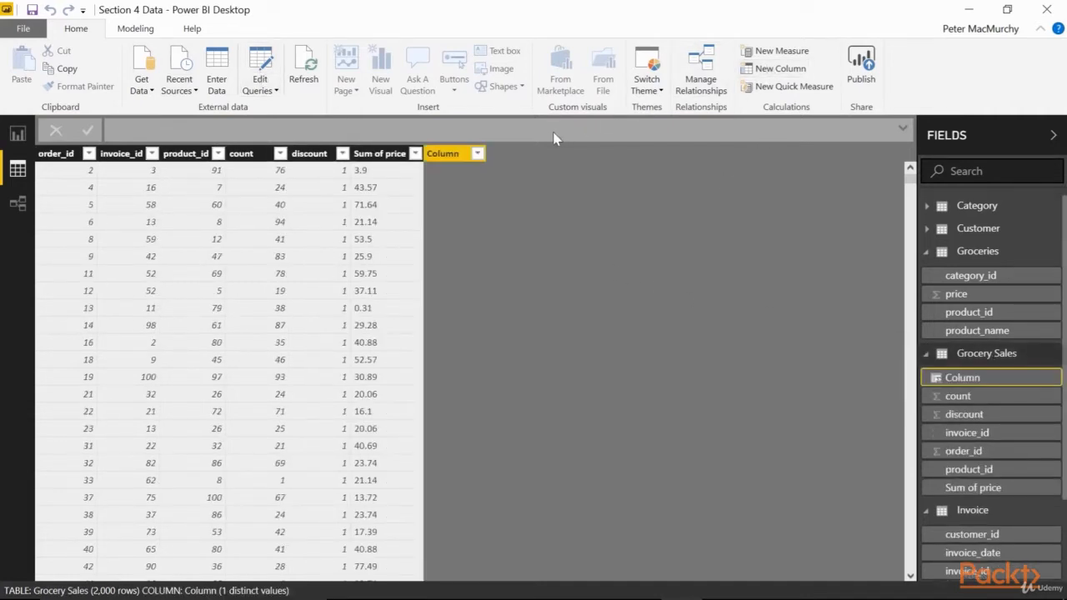
{"action": "type", "text": "Sales = ('Grocery Sales'[Sum of price] - 'Grocery Sales'[discount]) * 'Grocery Sales'[count]"}
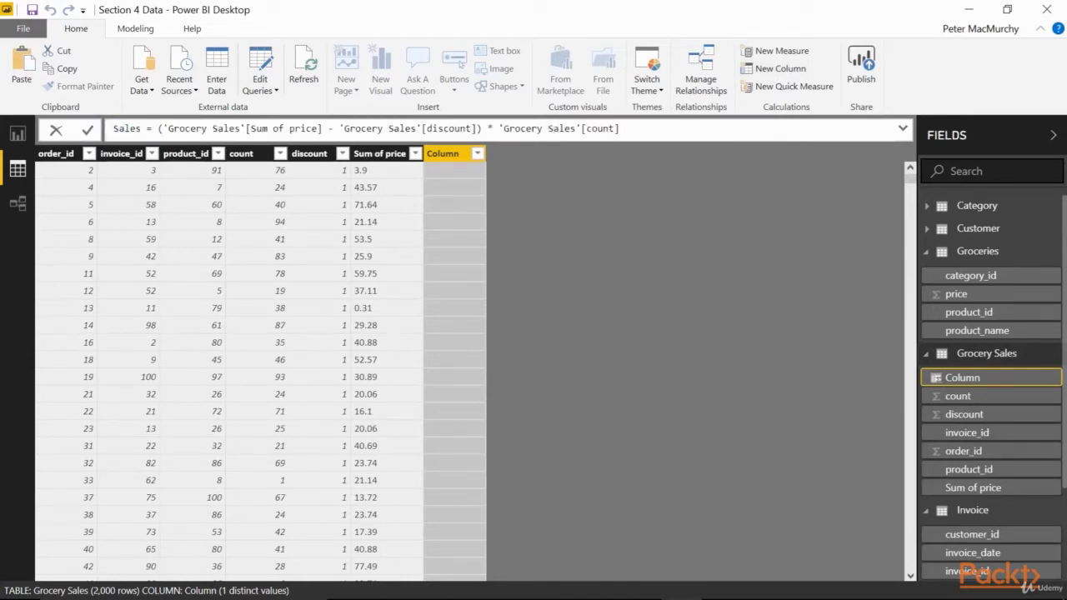
{"action": "key", "text": "Return"}
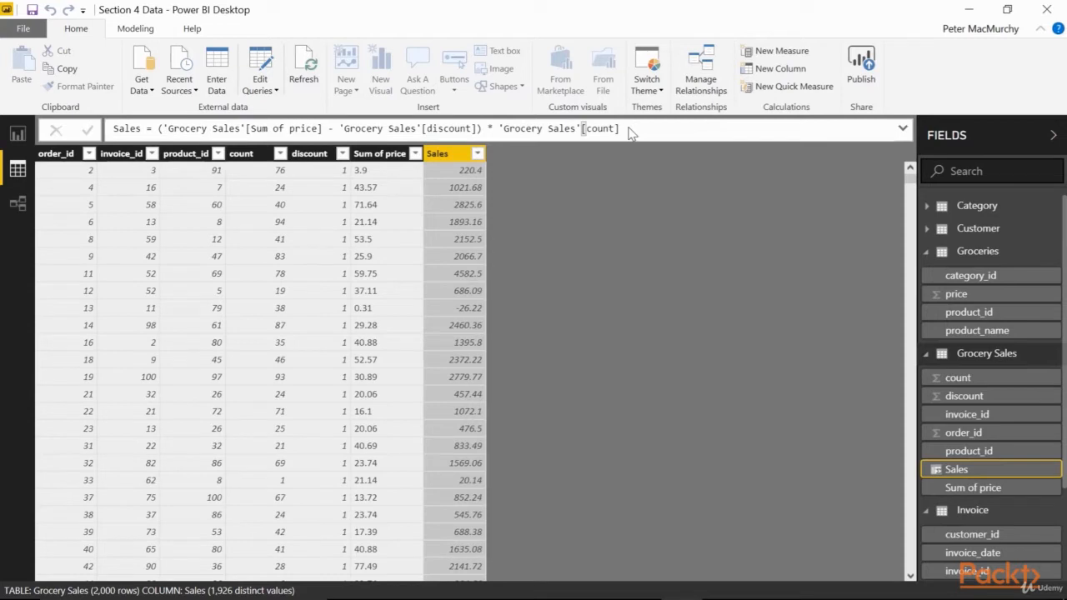
Create a year-over-year change quick measure in Grocery Sales with Sum of Sales as base value and invoice_date as date
{"action": "left_click", "coordinate": [799, 87]}
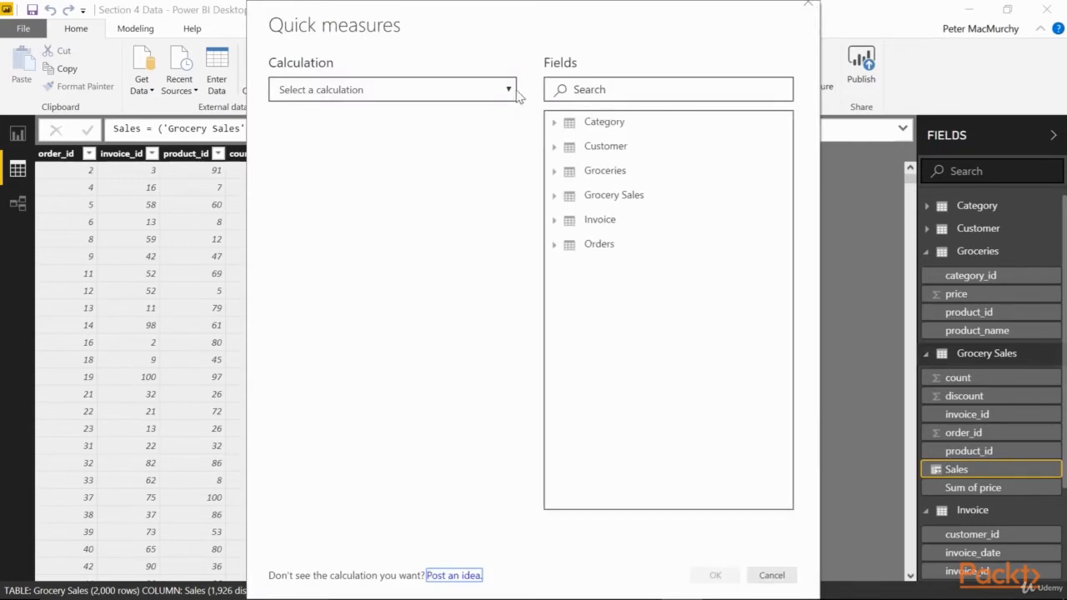
{"action": "left_click", "coordinate": [509, 91]}
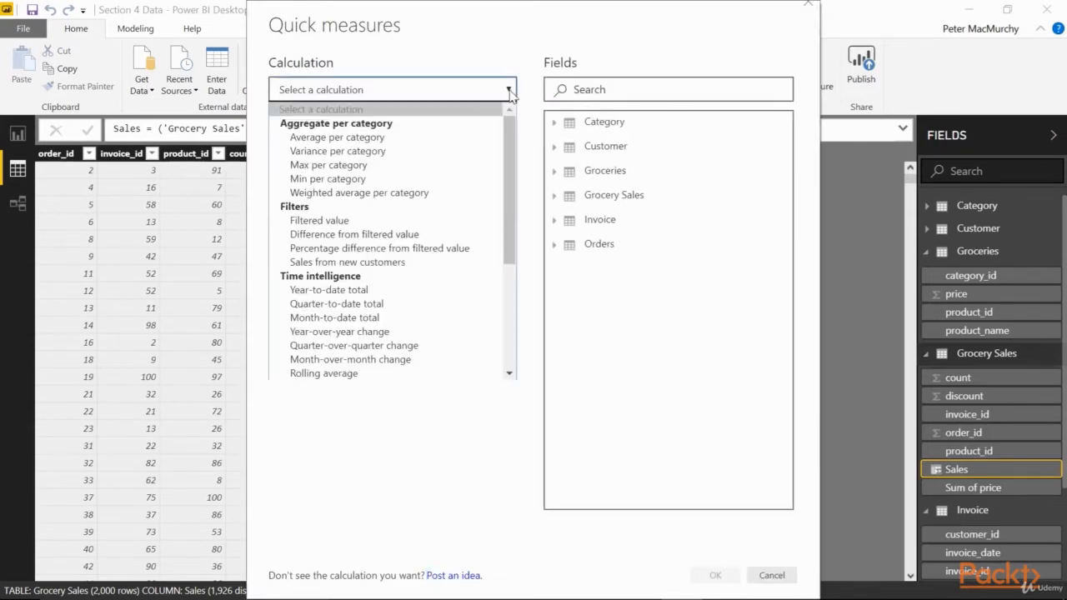
{"action": "left_click", "coordinate": [469, 333]}
{"action": "left_click", "coordinate": [555, 198]}
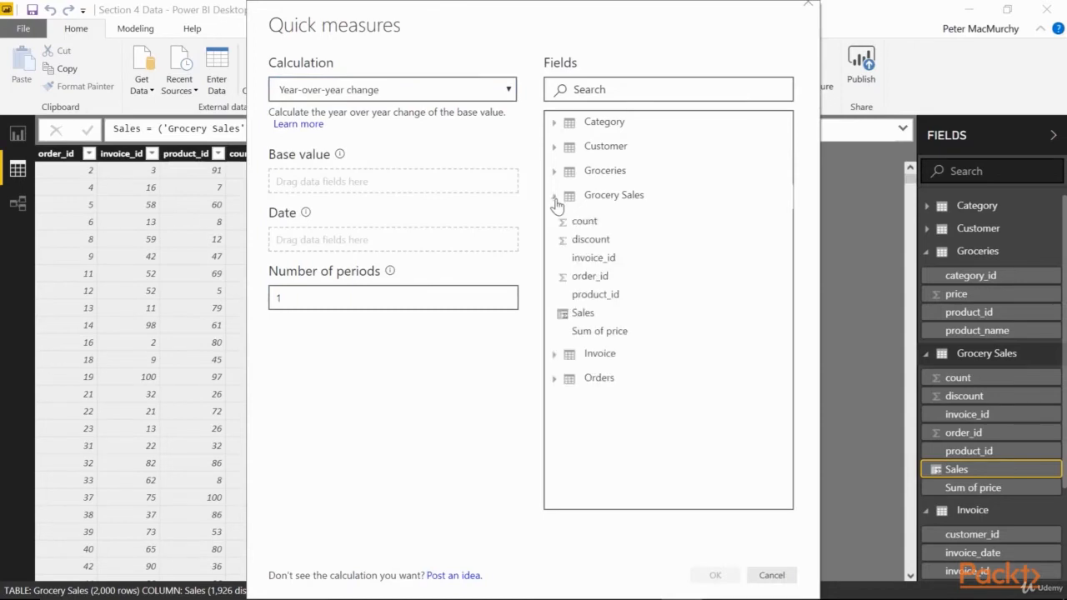
{"action": "left_click_drag", "start_coordinate": [602, 317], "coordinate": [386, 189]}
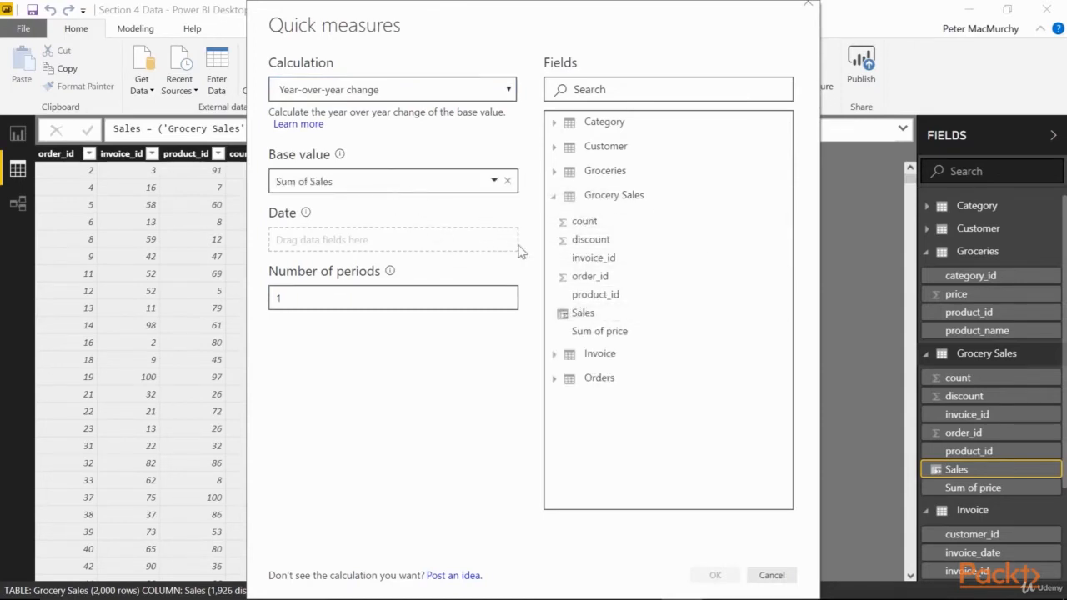
{"action": "left_click", "coordinate": [554, 355]}
{"action": "left_click_drag", "start_coordinate": [597, 404], "coordinate": [324, 241]}
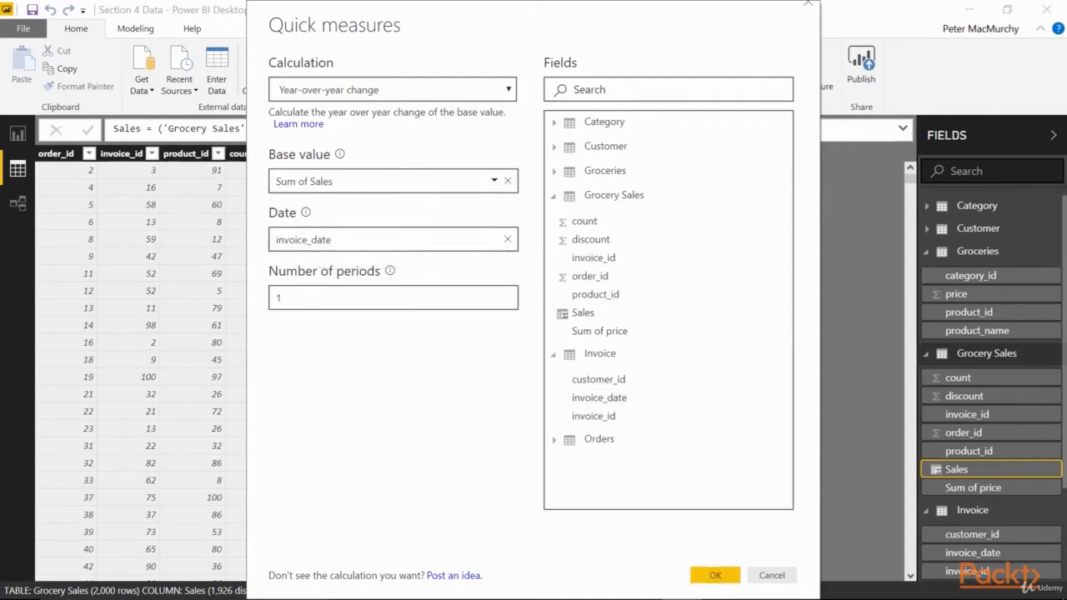
{"action": "left_click", "coordinate": [714, 574]}
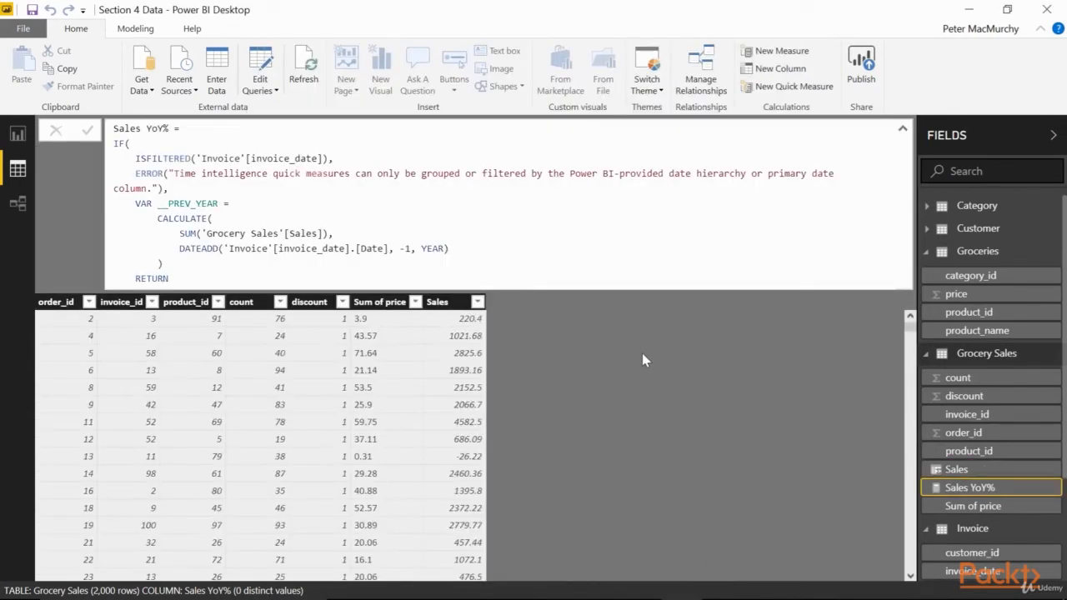
{"action": "left_click_drag", "start_coordinate": [174, 129], "coordinate": [120, 129]}
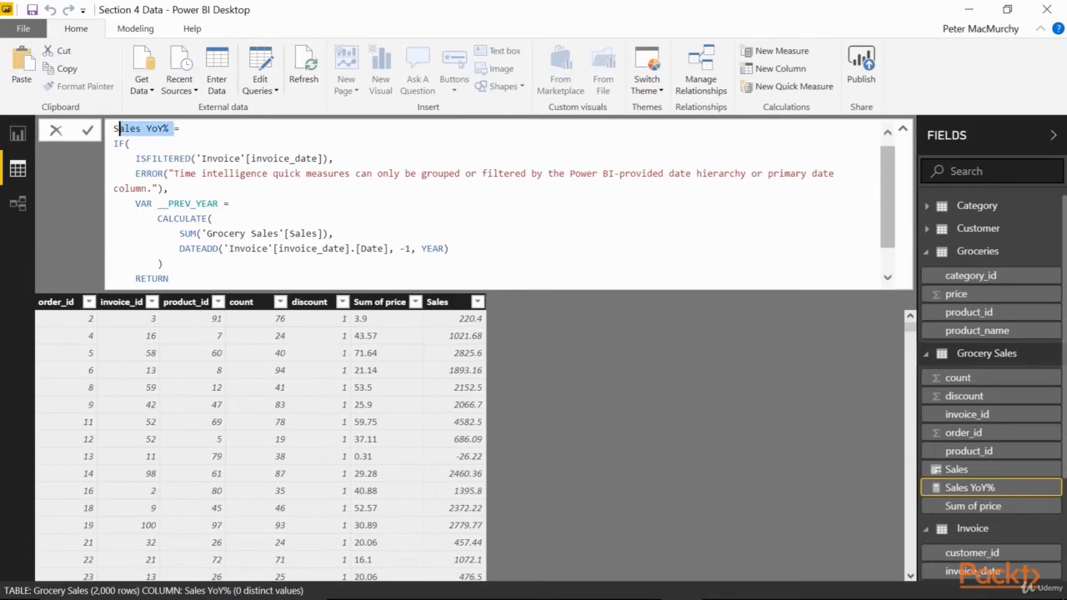
{"action": "left_click", "coordinate": [187, 158]}
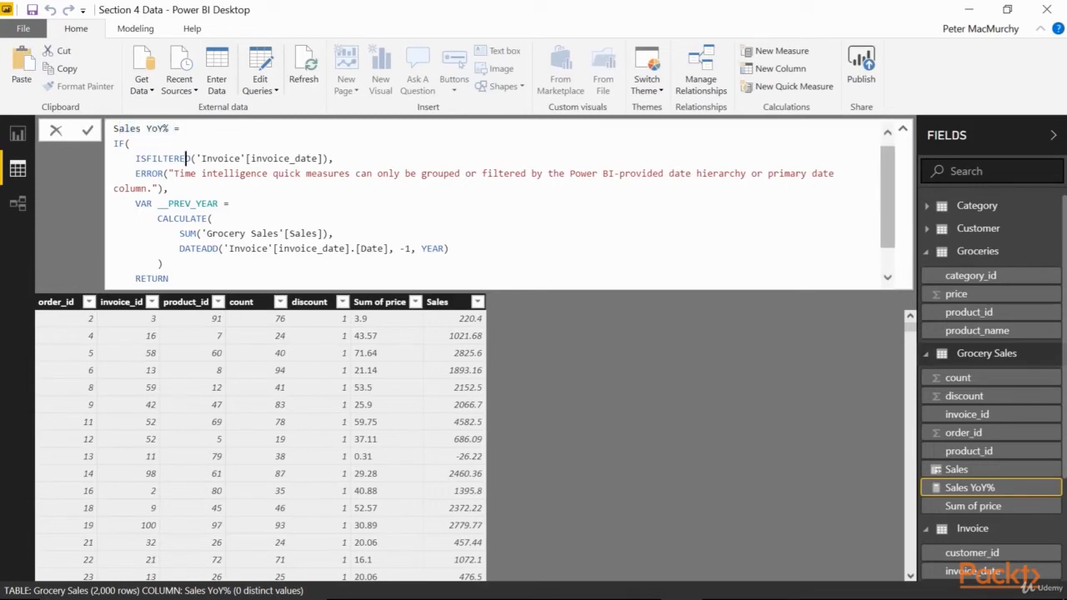
Create a month-over-month change quick measure with Sum of Sales as base value, invoice_date as date and 1 period, and commit its formula
{"action": "left_click", "coordinate": [784, 90]}
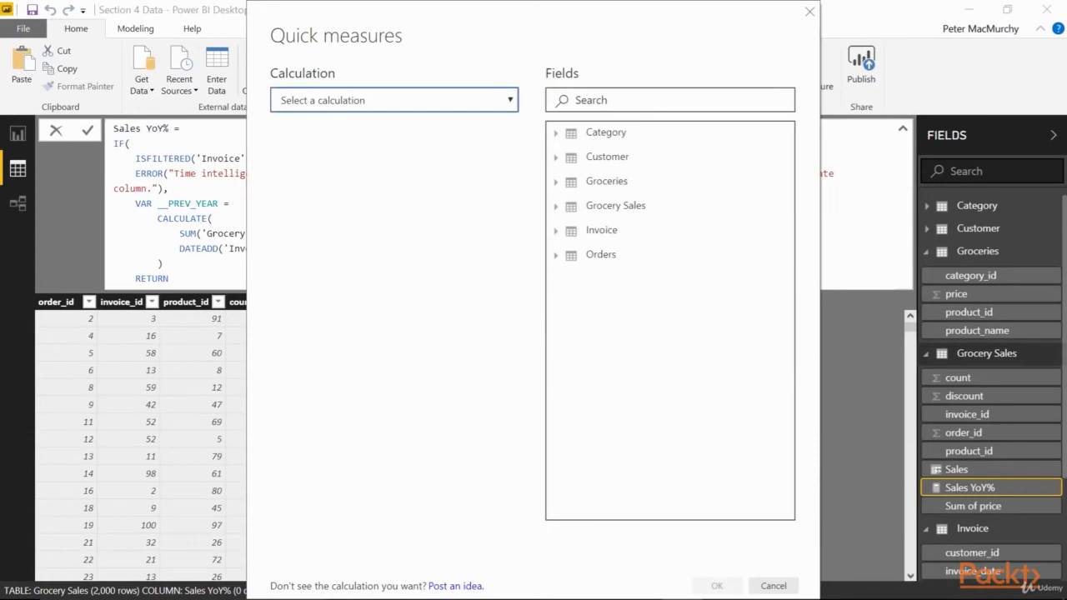
{"action": "left_click", "coordinate": [511, 101]}
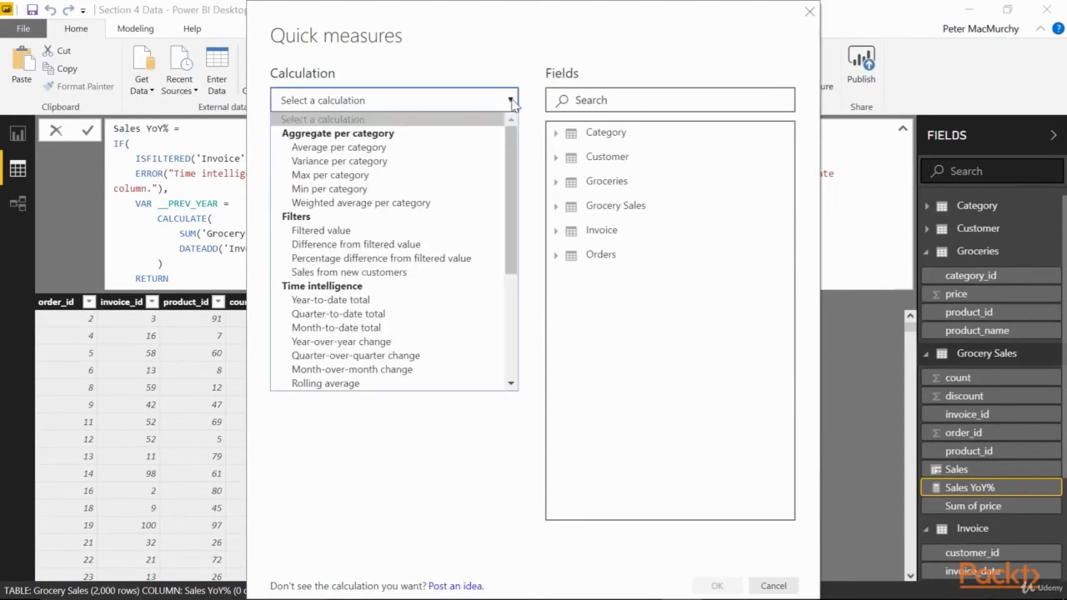
{"action": "left_click", "coordinate": [417, 371]}
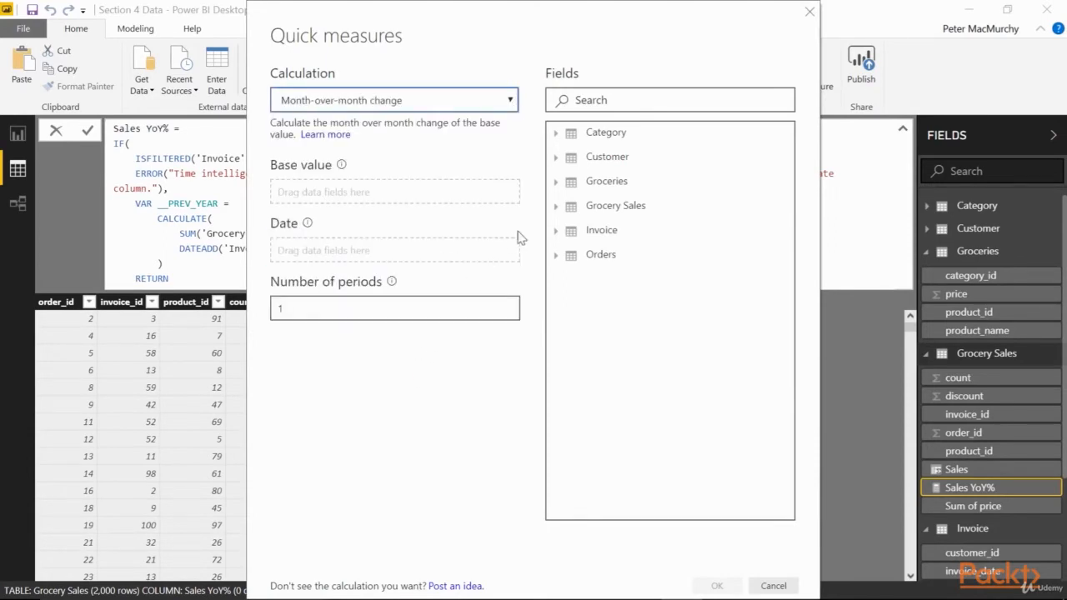
{"action": "left_click", "coordinate": [556, 206]}
{"action": "left_click_drag", "start_coordinate": [589, 332], "coordinate": [359, 196]}
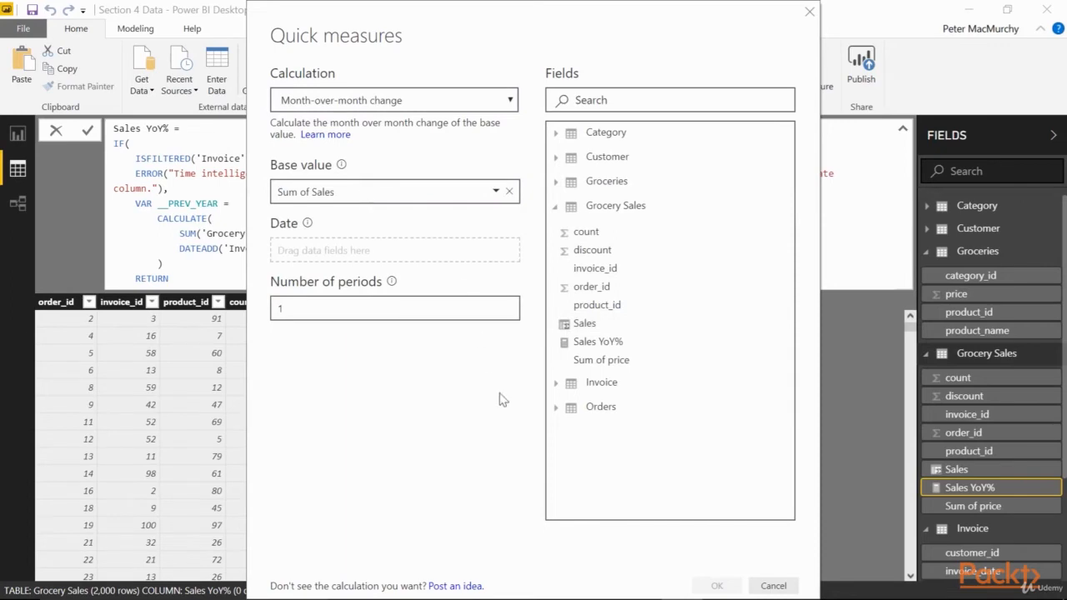
{"action": "left_click", "coordinate": [556, 382]}
{"action": "left_click_drag", "start_coordinate": [599, 435], "coordinate": [358, 255]}
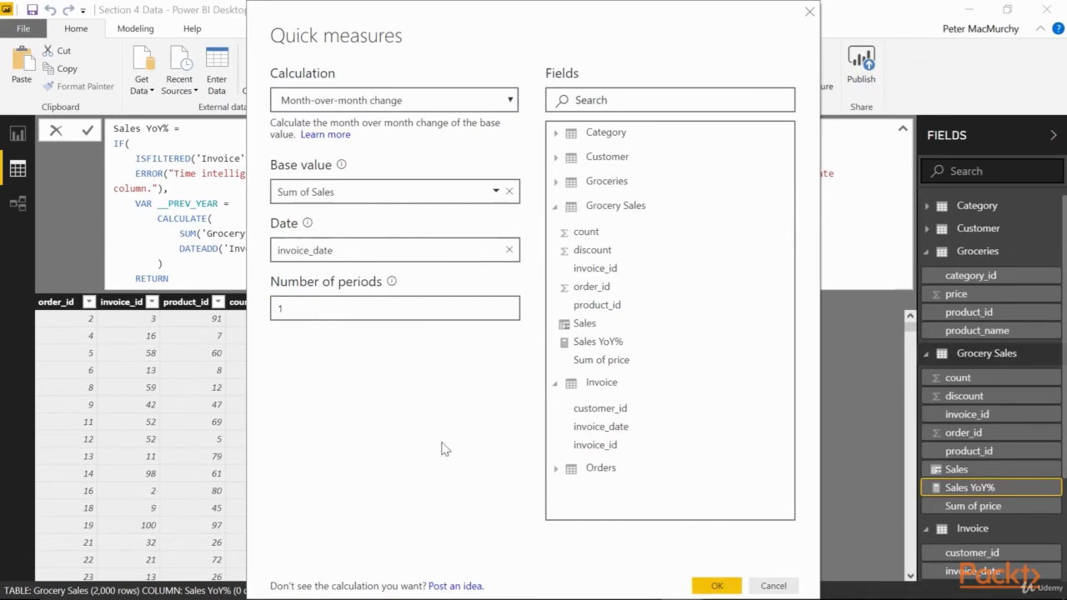
{"action": "left_click", "coordinate": [713, 586]}
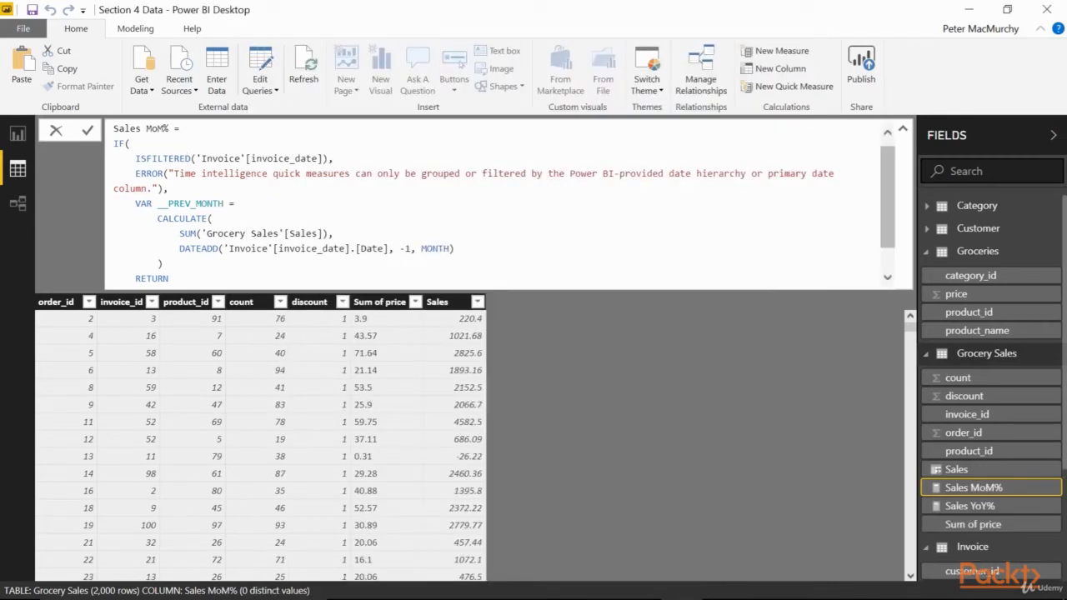
{"action": "left_click_drag", "start_coordinate": [665, 173], "coordinate": [742, 173]}
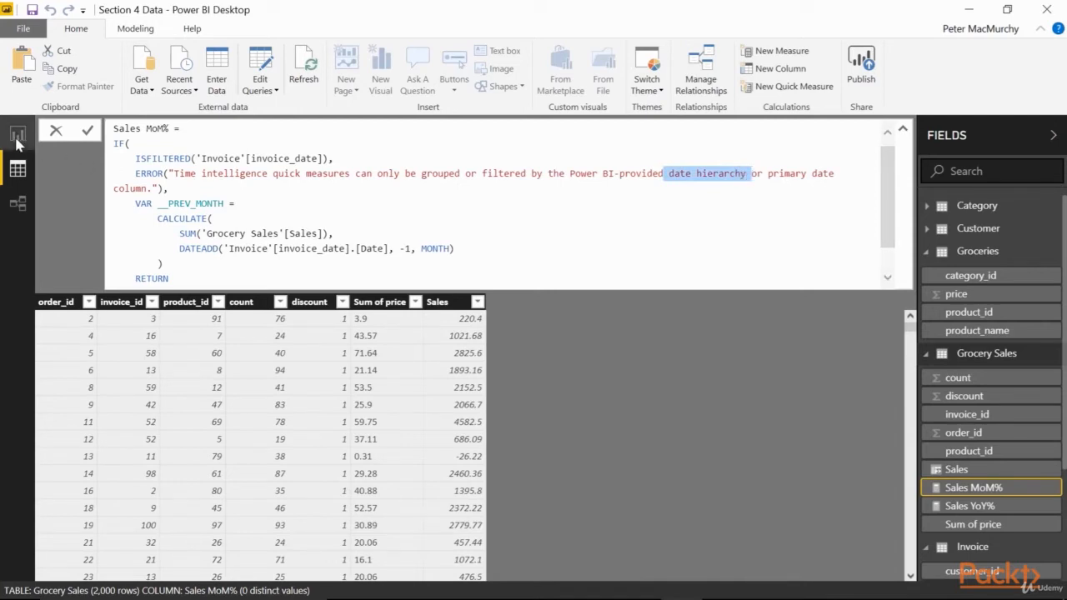
{"action": "left_click", "coordinate": [90, 132]}
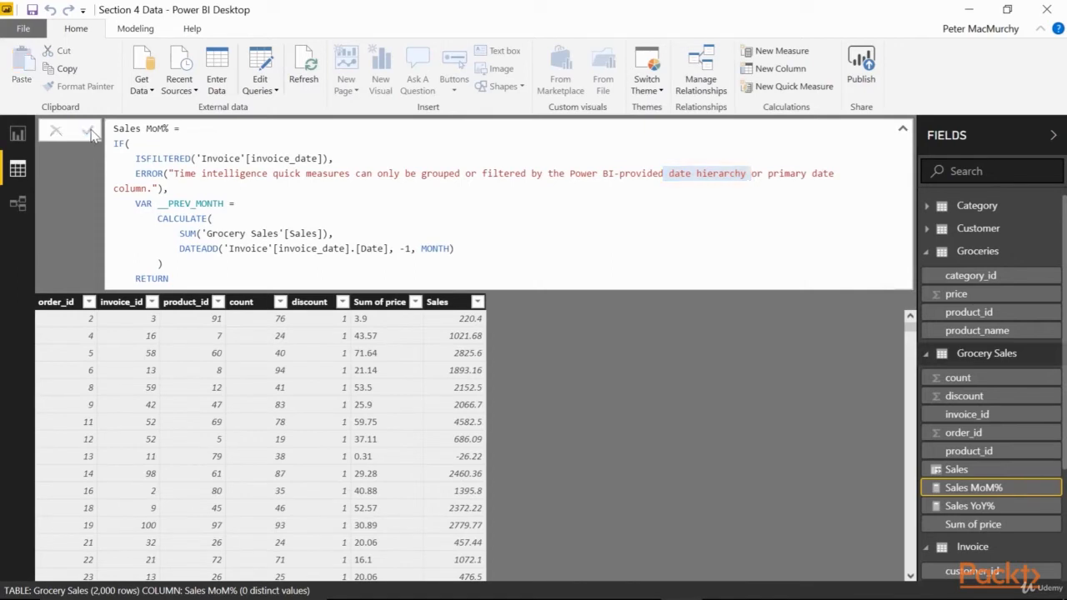
Add a line and clustered column chart to the report page and enlarge it to fill the page's lower-left area, leaving a strip above
{"action": "left_click", "coordinate": [17, 136]}
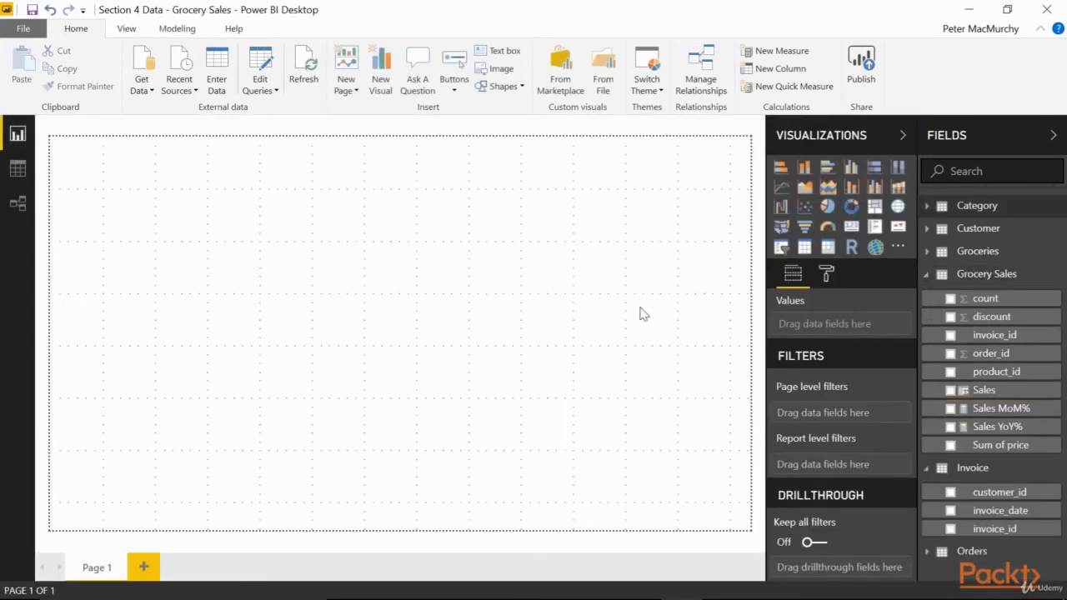
{"action": "left_click", "coordinate": [874, 192]}
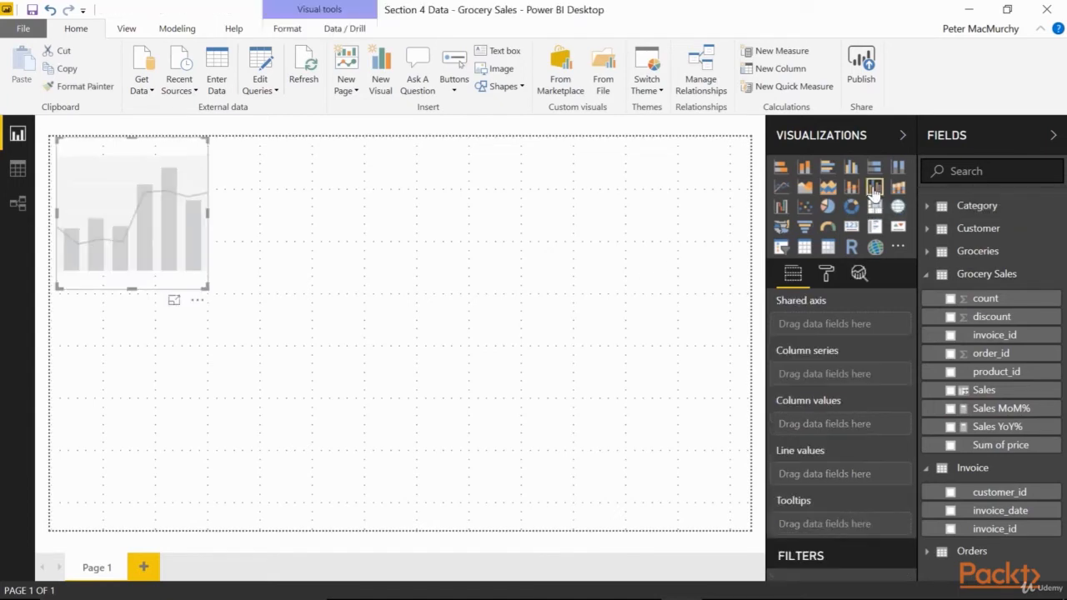
{"action": "left_click_drag", "start_coordinate": [108, 213], "coordinate": [100, 267]}
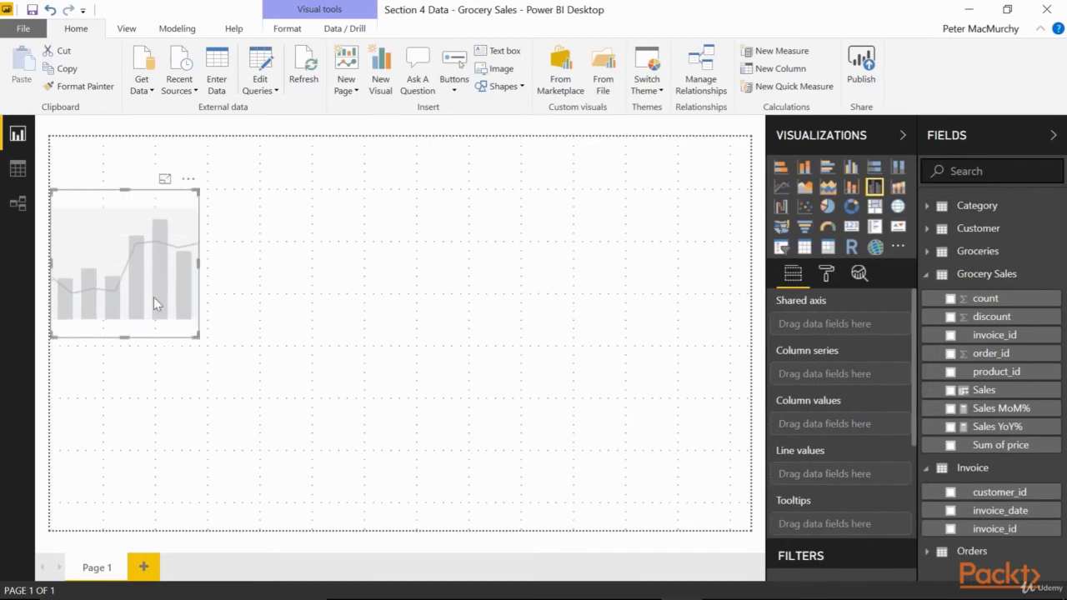
{"action": "left_click_drag", "start_coordinate": [198, 337], "coordinate": [522, 529]}
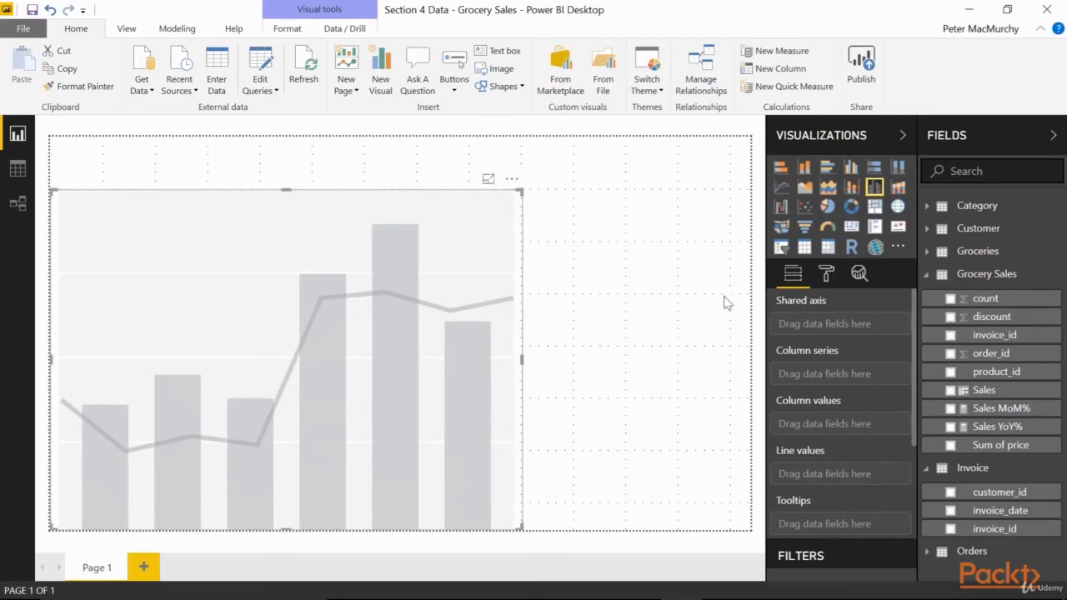
Assign category_name from Category as the chart's column series and invoice_date from Invoice as its shared axis
{"action": "left_click", "coordinate": [929, 209]}
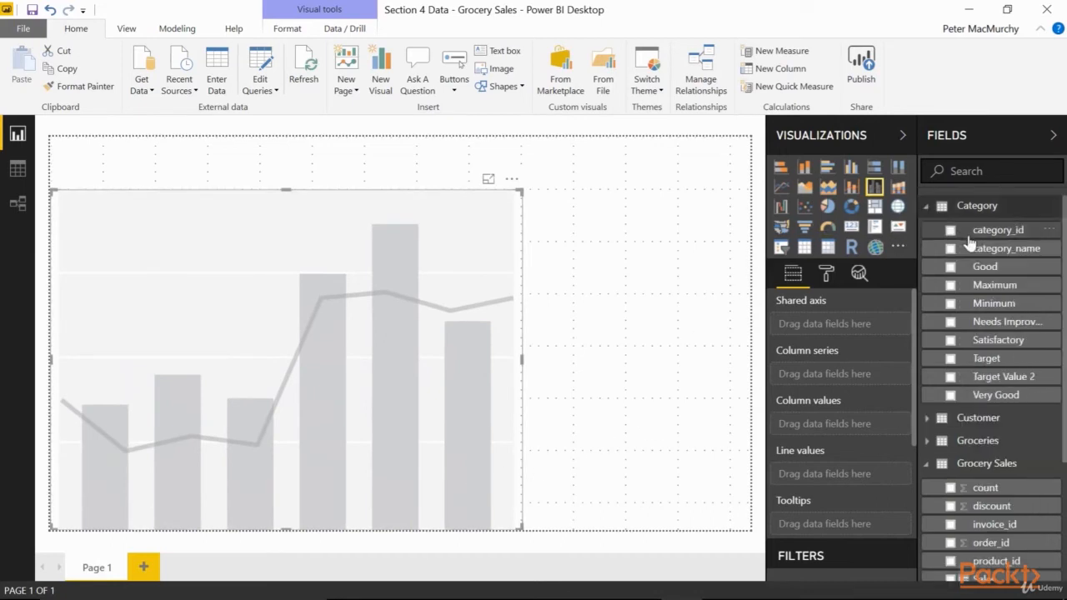
{"action": "left_click_drag", "start_coordinate": [986, 254], "coordinate": [850, 380]}
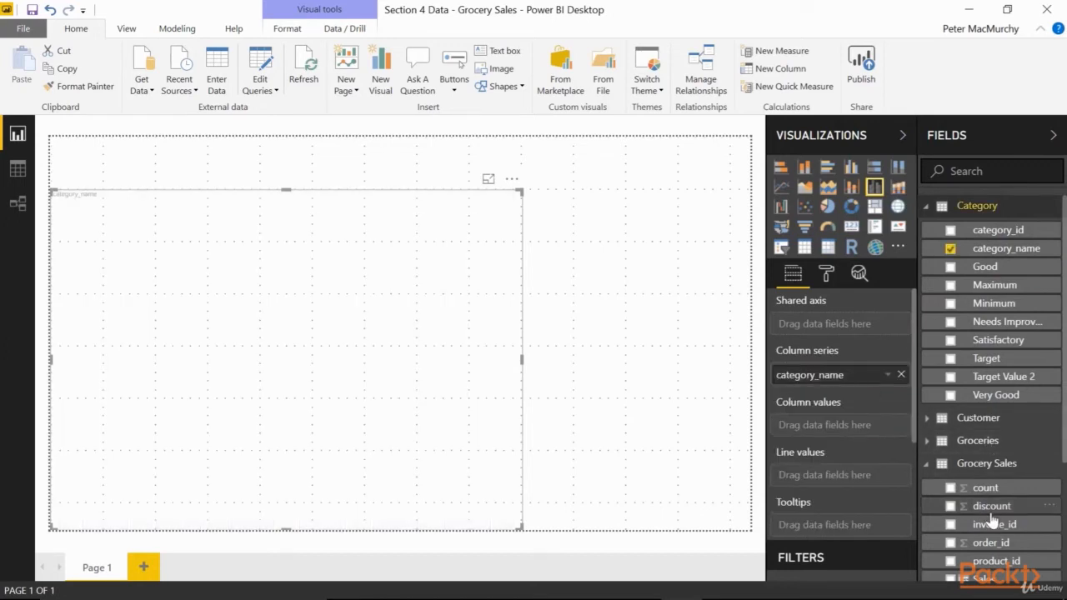
{"action": "scroll", "coordinate": [992, 517], "scroll_direction": "down", "scroll_amount": 3}
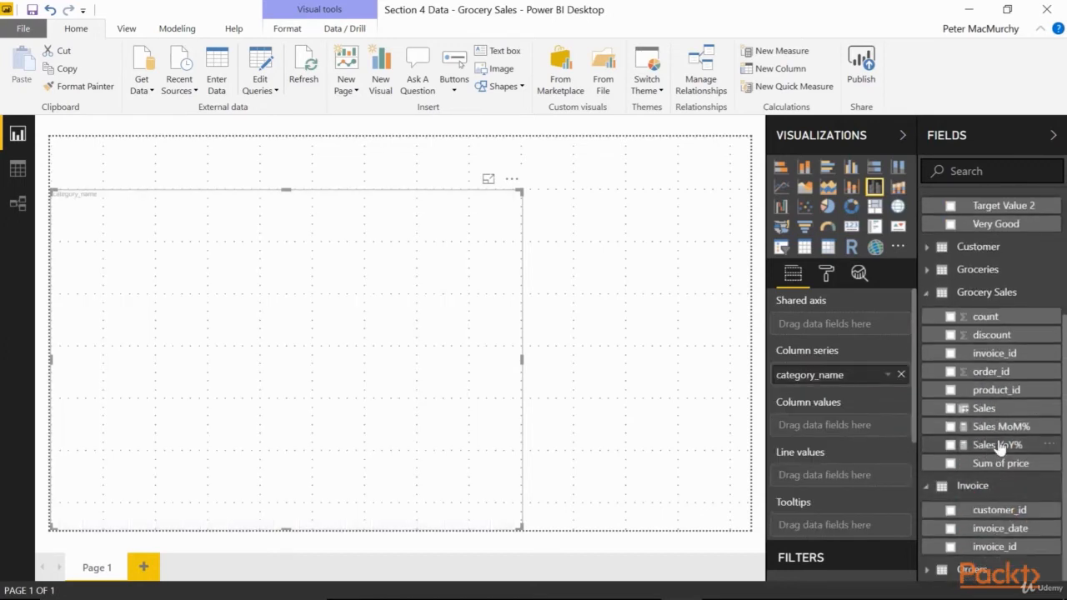
{"action": "left_click_drag", "start_coordinate": [999, 527], "coordinate": [865, 333]}
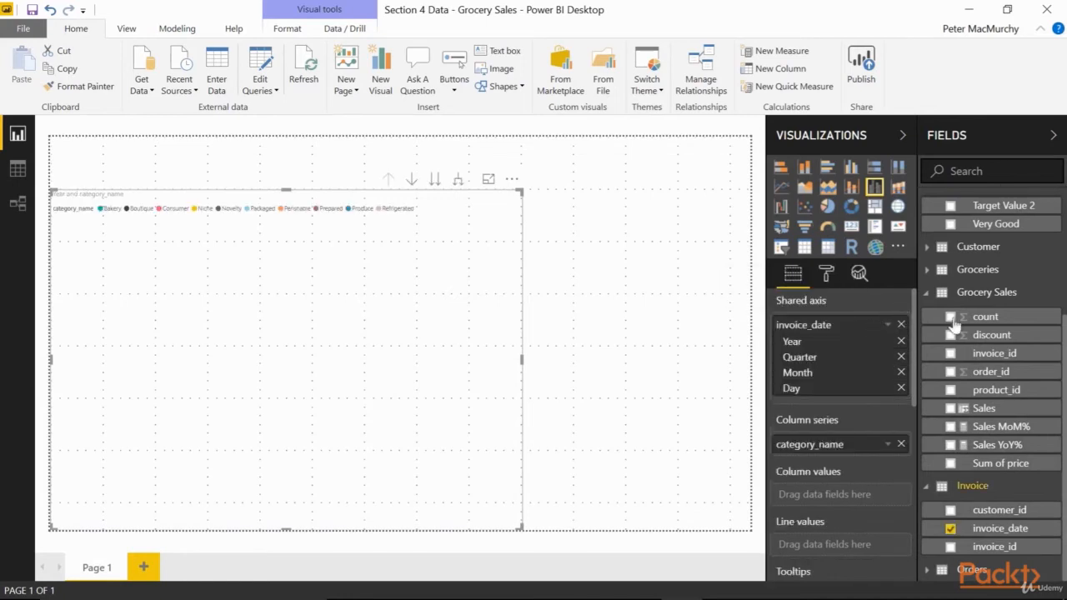
Add Sales MoM% as the chart's column values and Sales as its line values
{"action": "left_click", "coordinate": [952, 428]}
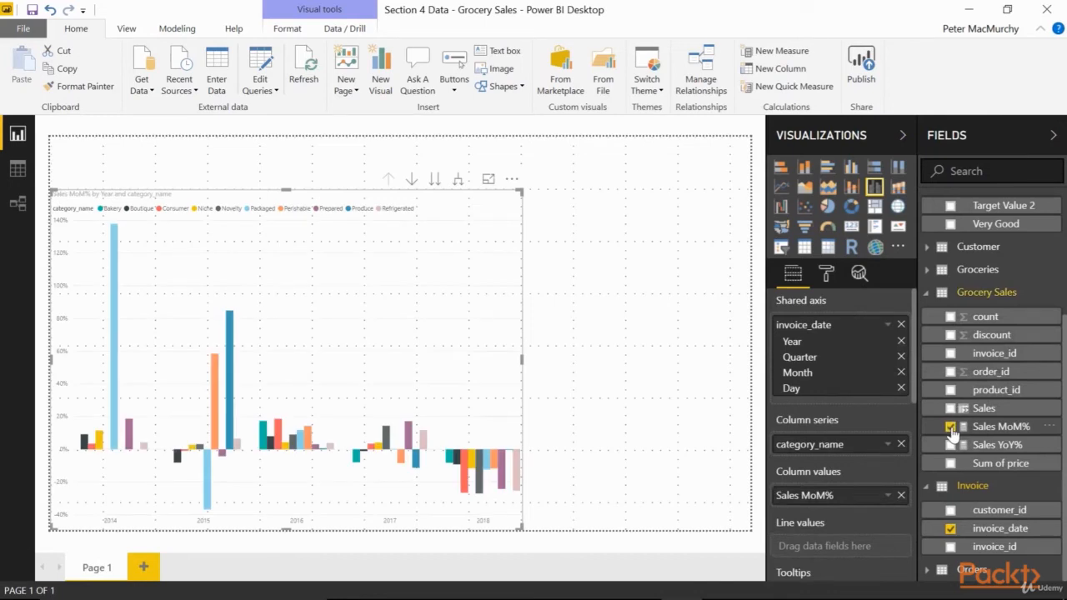
{"action": "left_click", "coordinate": [951, 408]}
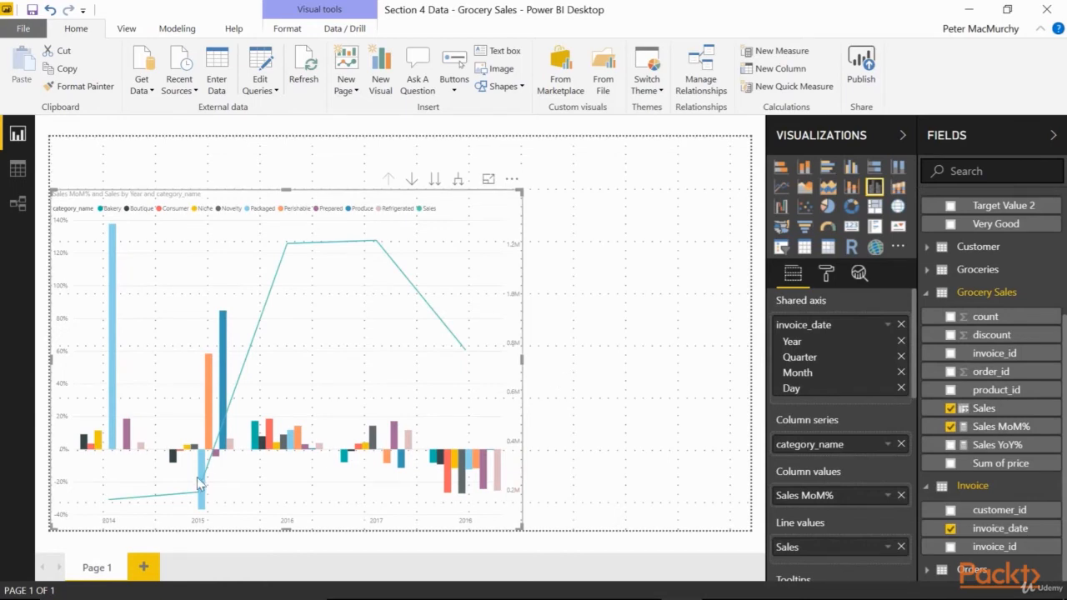
{"action": "mouse_move", "coordinate": [214, 451]}
{"action": "mouse_move", "coordinate": [468, 478]}
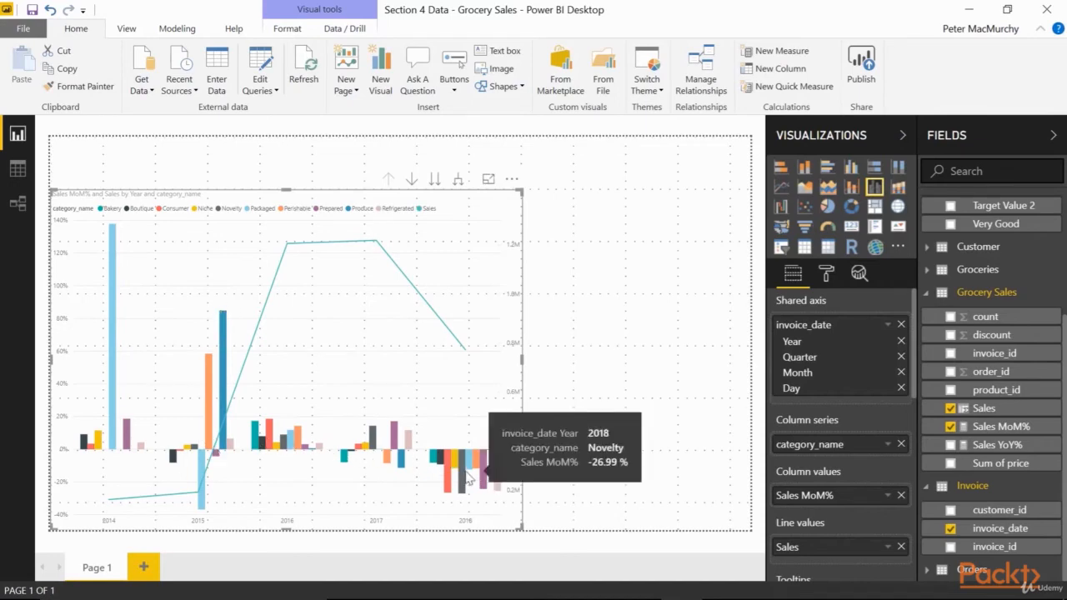
Add a KPI visual beside the chart with Sales YoY% as indicator and invoice_date by Year as trend axis
{"action": "left_click", "coordinate": [614, 356]}
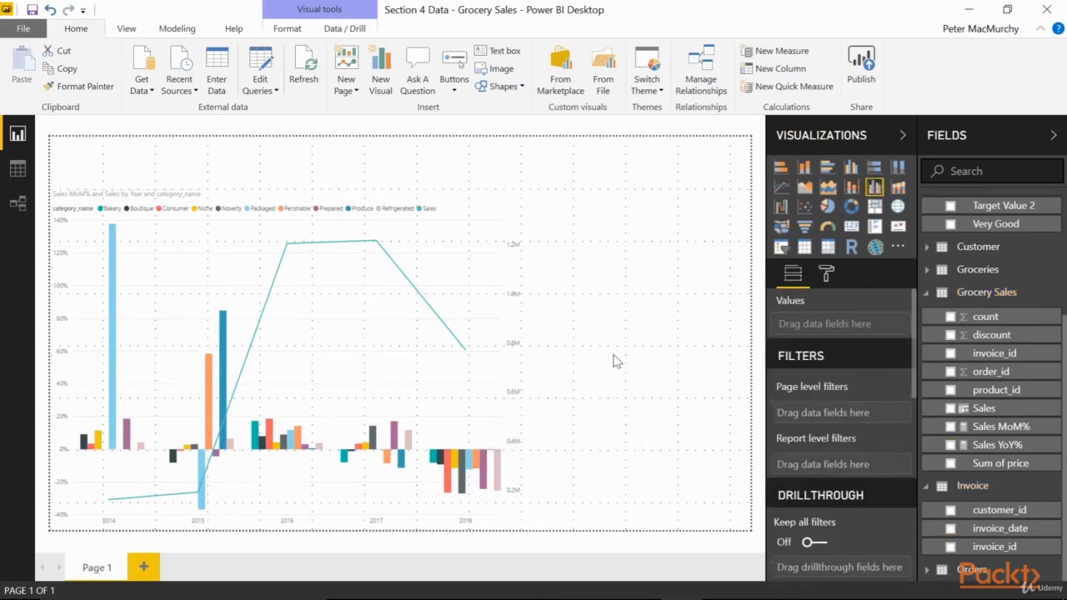
{"action": "left_click", "coordinate": [898, 228]}
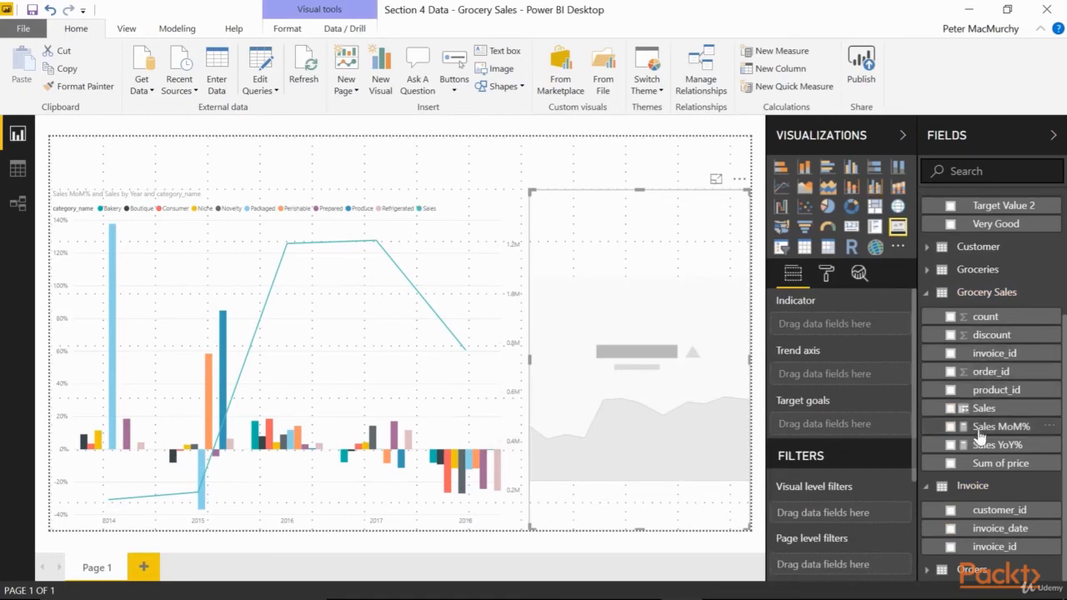
{"action": "left_click", "coordinate": [950, 445]}
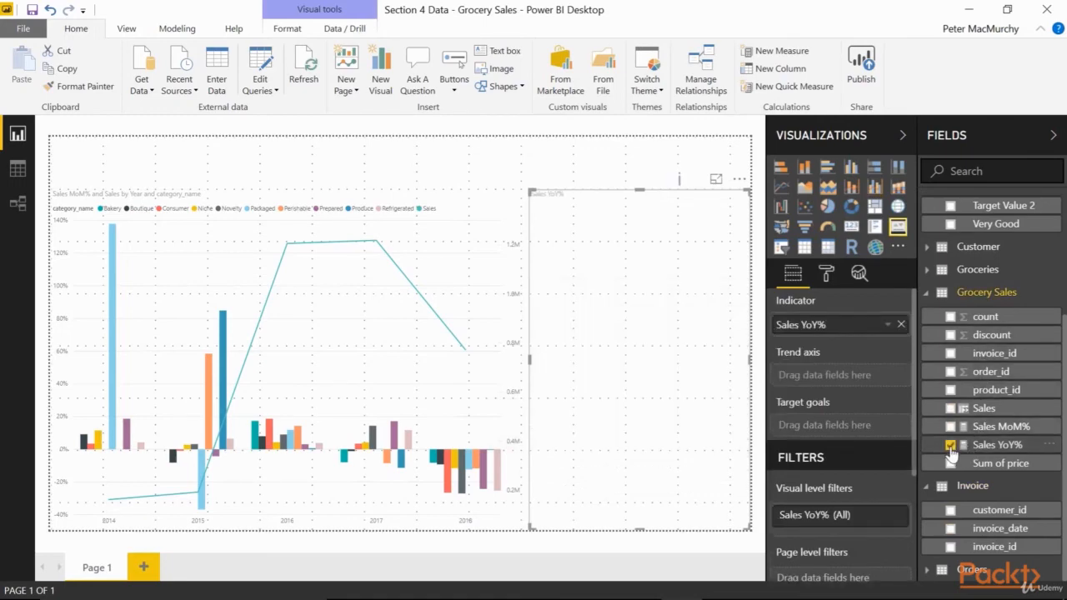
{"action": "left_click", "coordinate": [951, 528]}
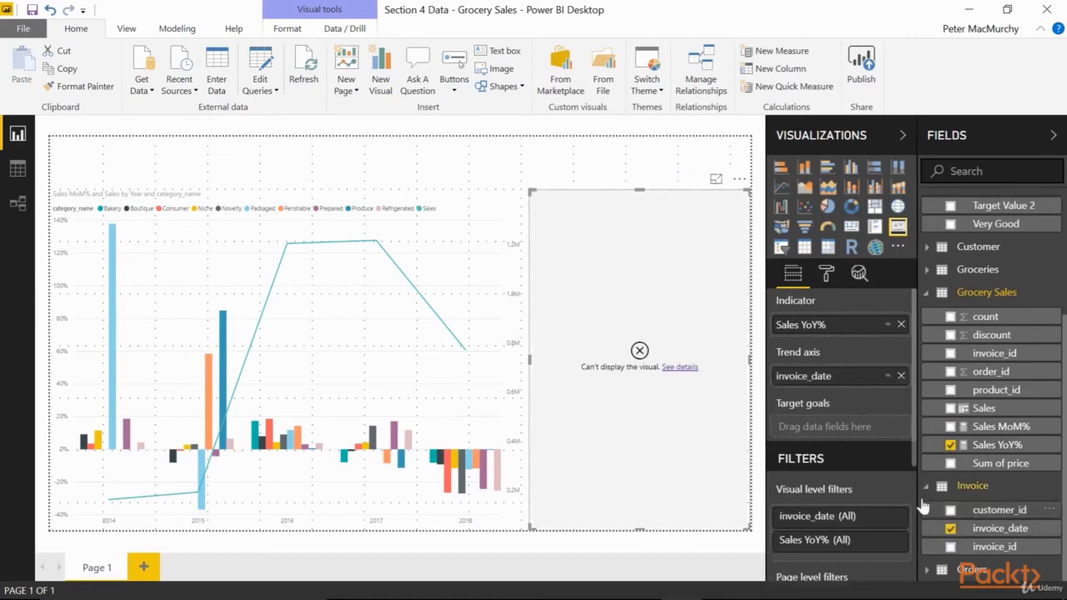
{"action": "left_click", "coordinate": [889, 376]}
{"action": "left_click", "coordinate": [911, 484]}
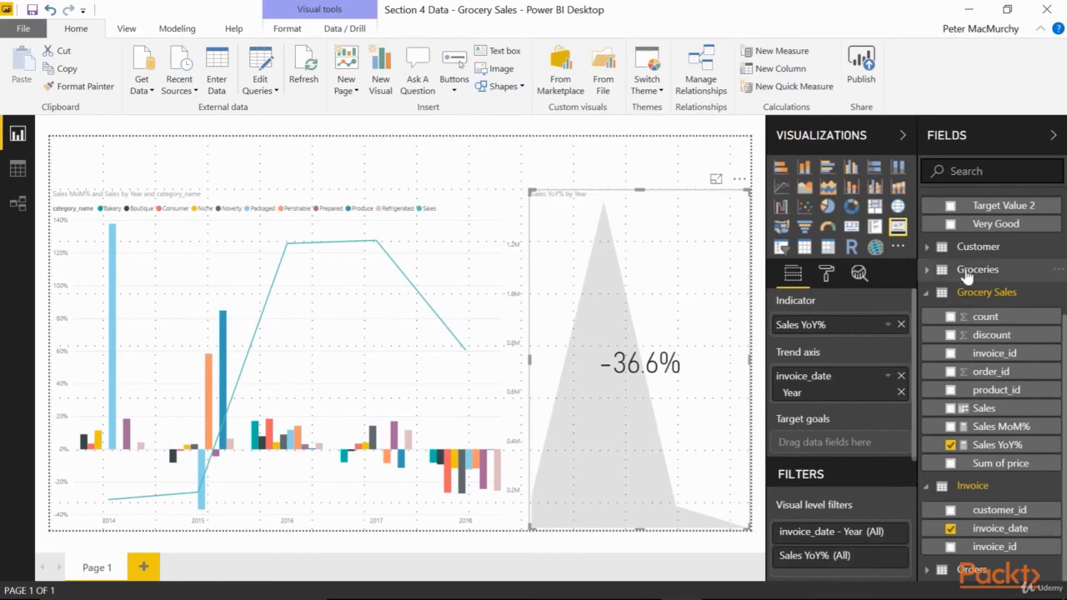
Set the KPI's target goal to the Target field from Category, aggregated as Sum
{"action": "scroll", "coordinate": [963, 242], "scroll_direction": "up", "scroll_amount": 3}
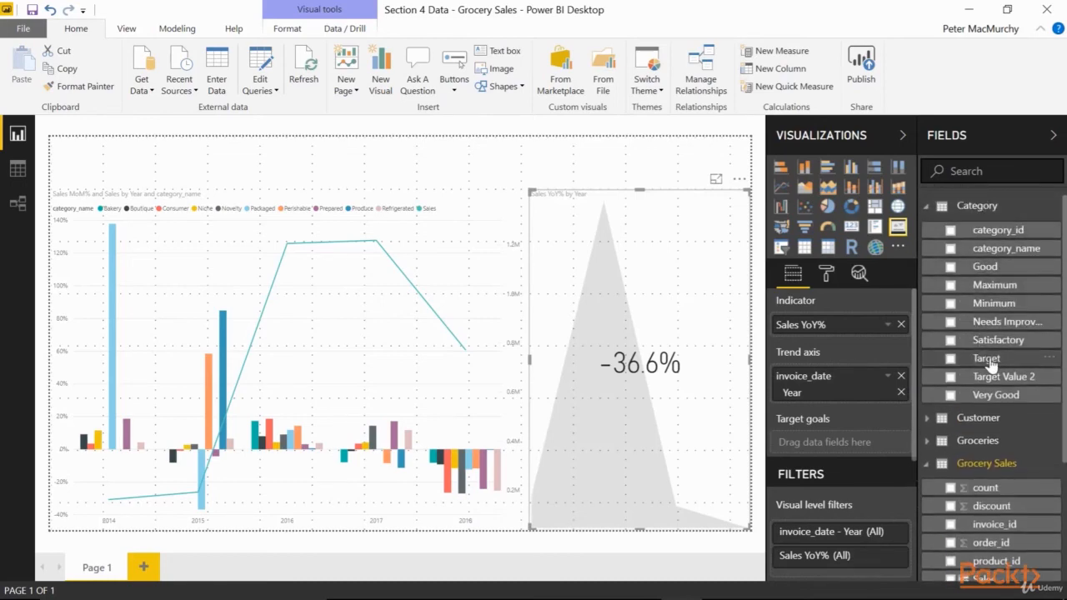
{"action": "left_click_drag", "start_coordinate": [959, 358], "coordinate": [849, 448]}
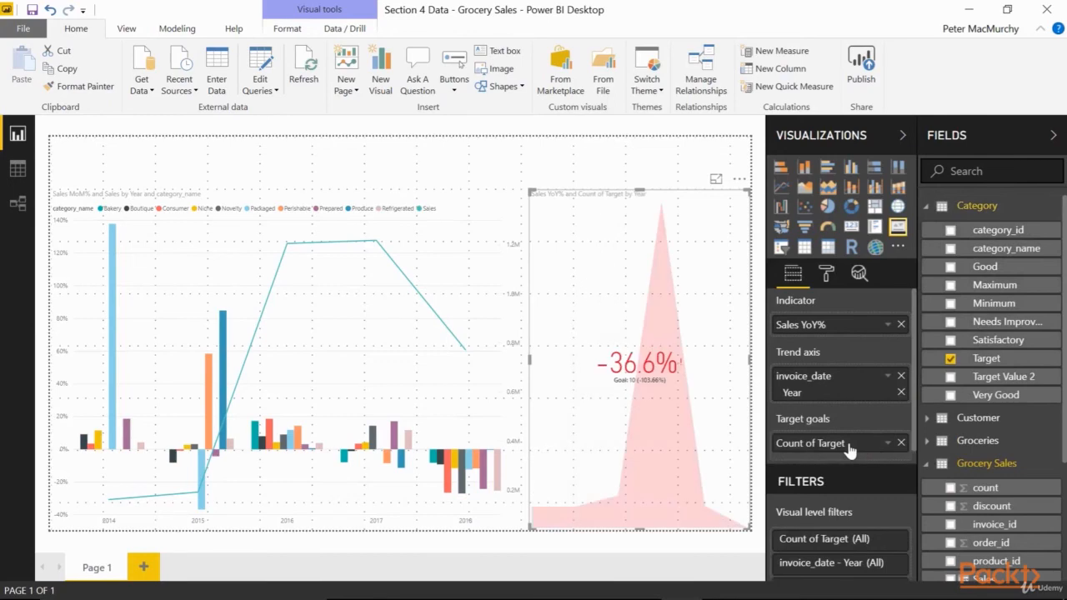
{"action": "left_click", "coordinate": [888, 443]}
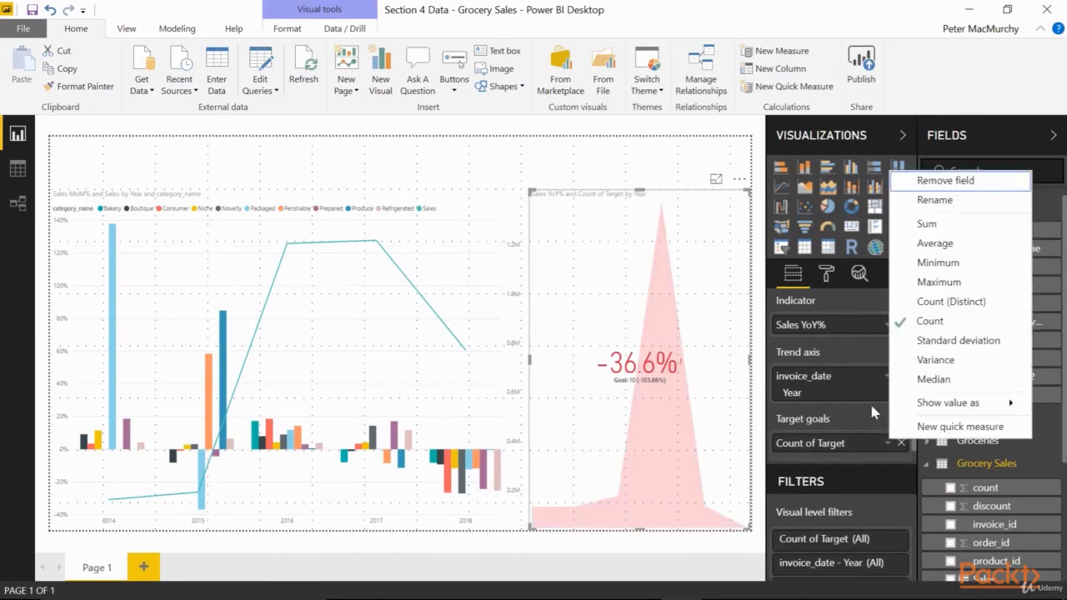
{"action": "left_click", "coordinate": [927, 223]}
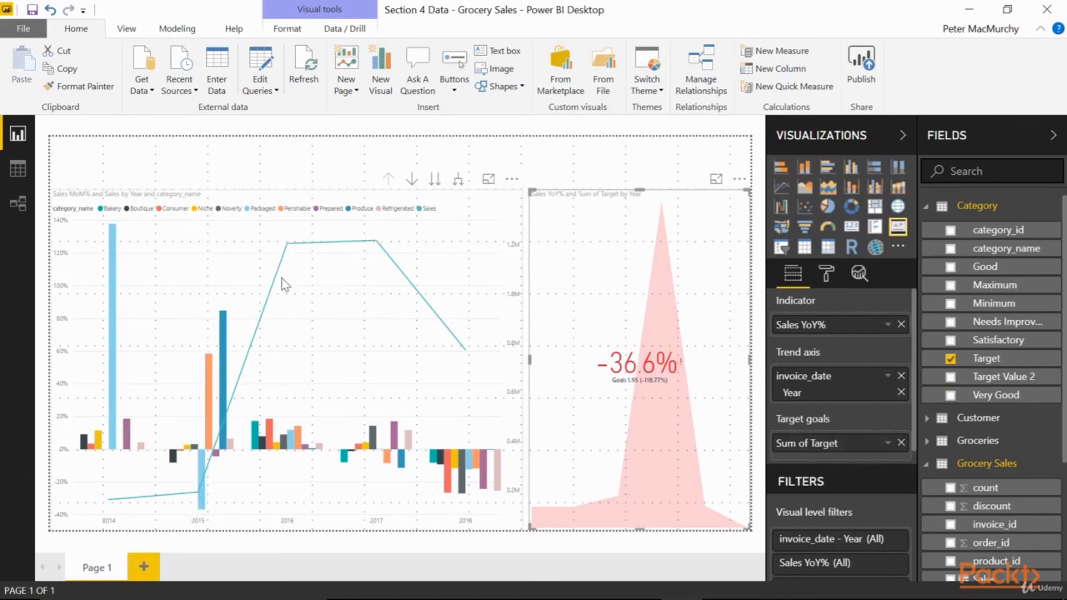
Shrink the KPI visual to a small card and place it in the page's upper-left corner above the chart
{"action": "mouse_move", "coordinate": [294, 248]}
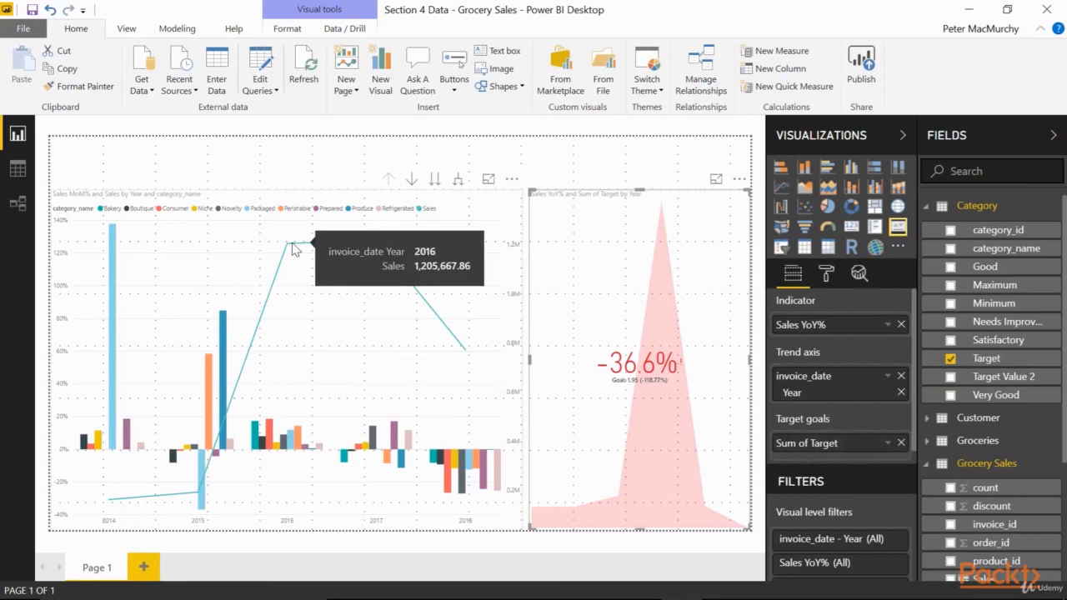
{"action": "left_click_drag", "start_coordinate": [639, 531], "coordinate": [647, 251]}
{"action": "left_click_drag", "start_coordinate": [750, 217], "coordinate": [210, 168]}
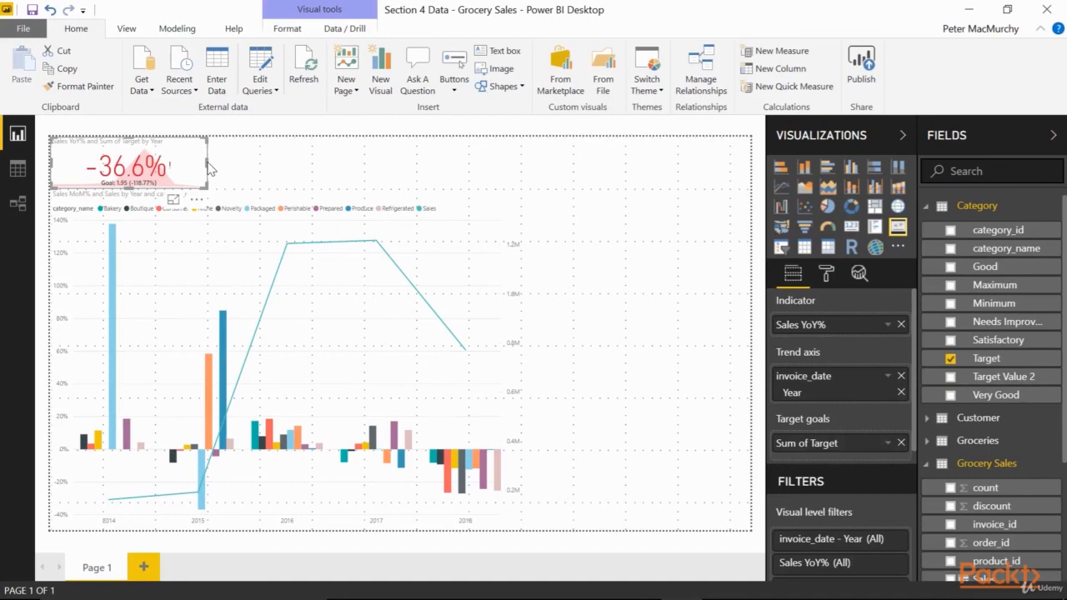
Save the report to a file
{"action": "left_click", "coordinate": [23, 28]}
{"action": "left_click", "coordinate": [7, 167]}
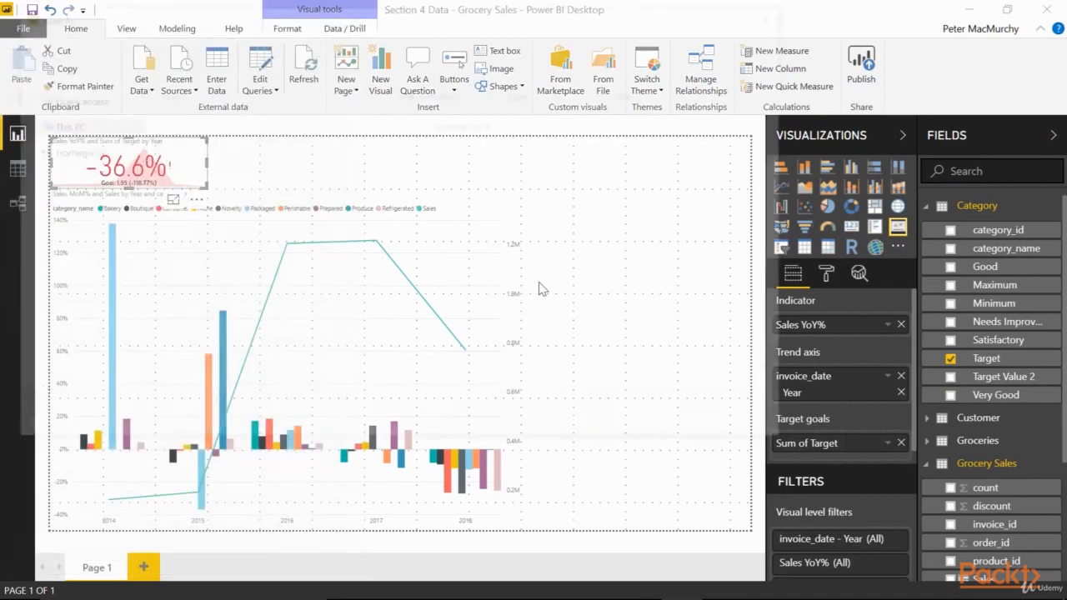